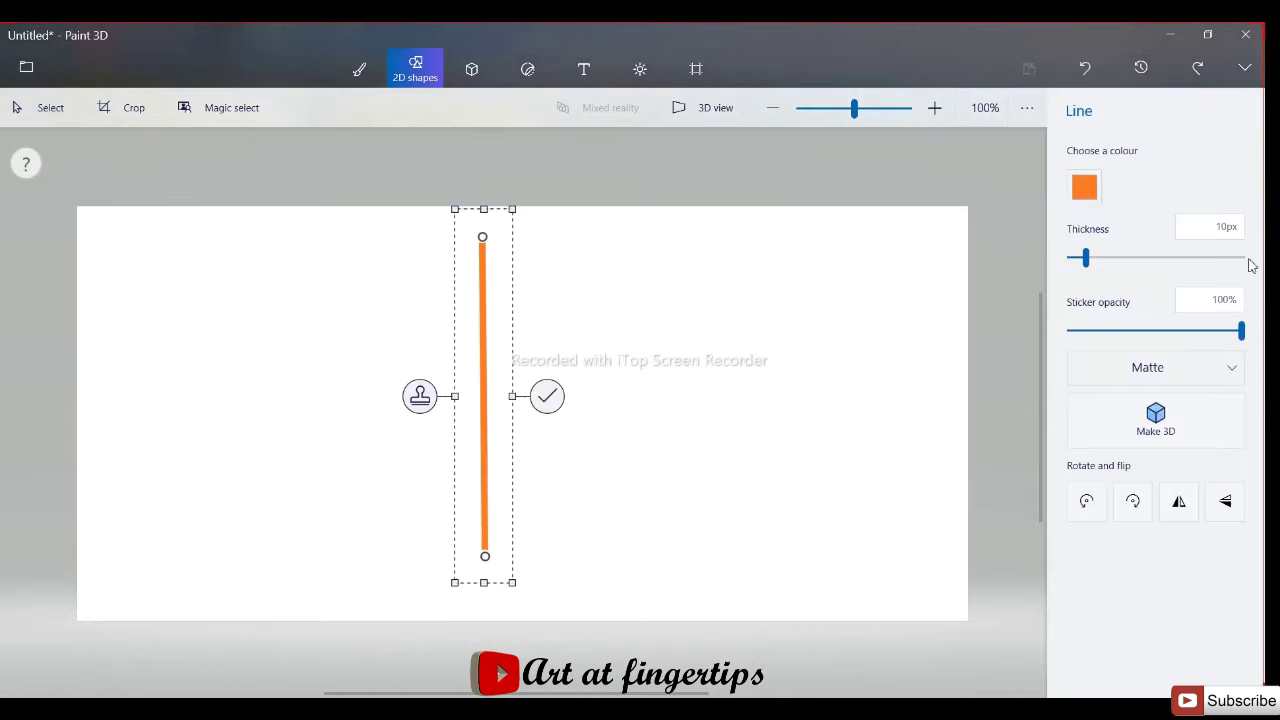
Step: Stamp 10 px vertical lines side by side on the canvas, first in dark red and then in red
left_click(1142, 245)
left_click(1084, 187)
left_click(1180, 245)
left_click_drag(498, 343, 494, 332)
scroll(485, 326, "up", 3)
scroll(451, 660, "up", 2)
left_click(296, 580)
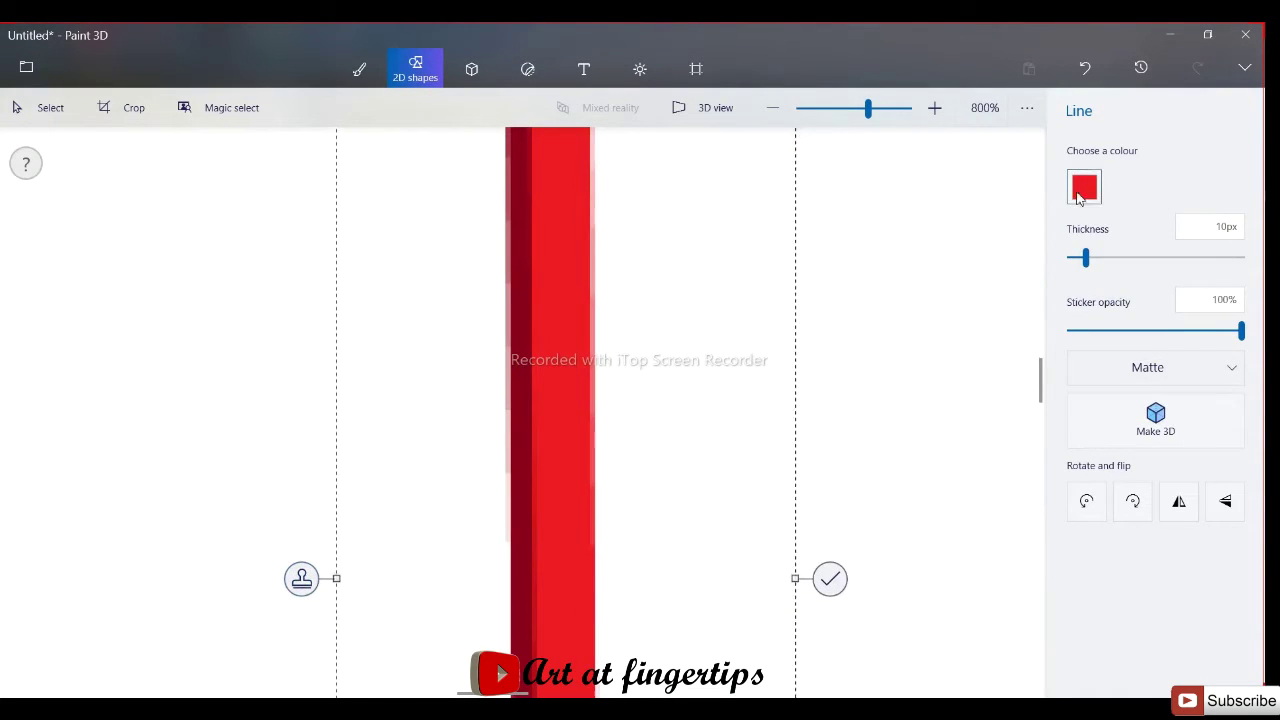
Step: Stamp orange and gold lines beside the red stripe and finish the row with a yellow line
left_click(1083, 190)
left_click(988, 284)
left_click(304, 584)
left_click(1084, 187)
left_click(1027, 284)
left_click(312, 589)
left_click(1084, 187)
left_click(1094, 277)
left_click_drag(518, 350, 571, 388)
Step: Select the coloured stripes and stretch them over the whole canvas as a red-to-yellow gradient sky
left_click_drag(544, 304, 994, 664)
scroll(537, 391, "down", 5)
scroll(537, 391, "down", 1)
left_click_drag(532, 412, 768, 558)
left_click_drag(503, 387, 270, 242)
key("Return")
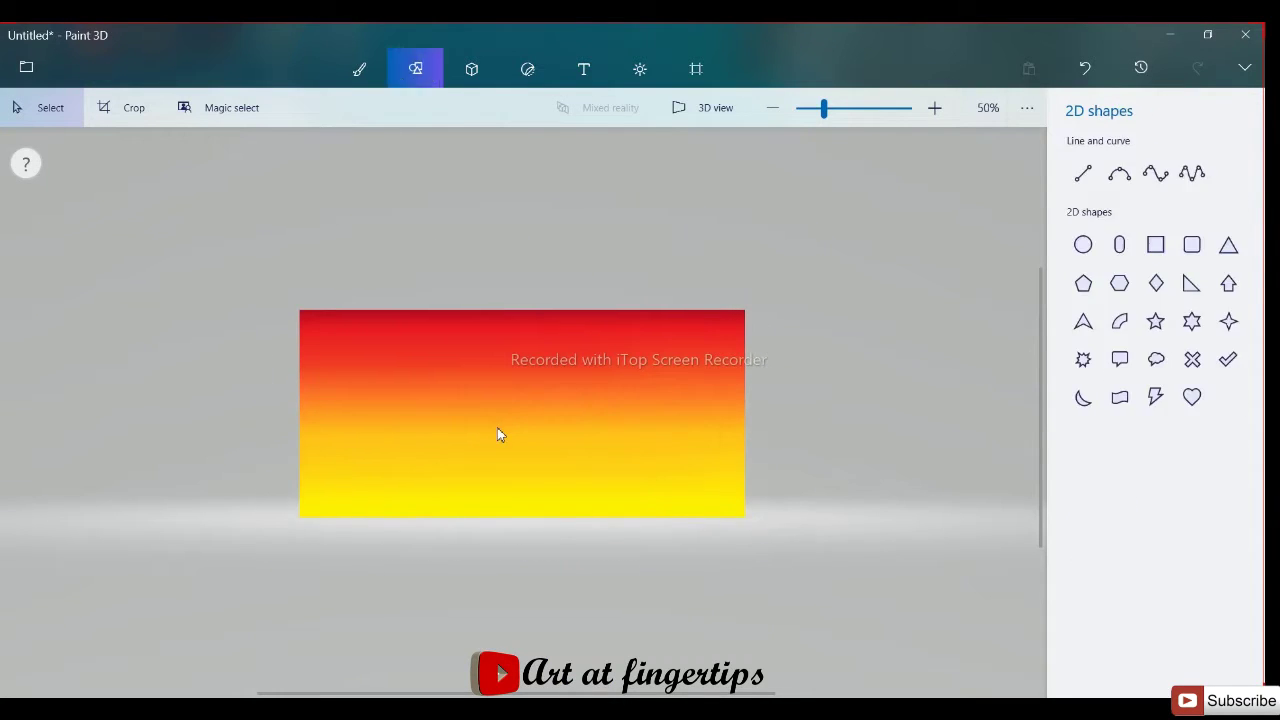
Step: Squeeze the gradient into the canvas's upper part and place a vertically mirrored copy below it as the water reflection
key("ctrl+a")
left_click_drag(518, 517, 520, 437)
key("ctrl+z")
left_click_drag(522, 282, 522, 484)
left_click_drag(524, 311, 520, 442)
left_click_drag(599, 471, 600, 471)
left_click(463, 379)
scroll(461, 404, "up", 1)
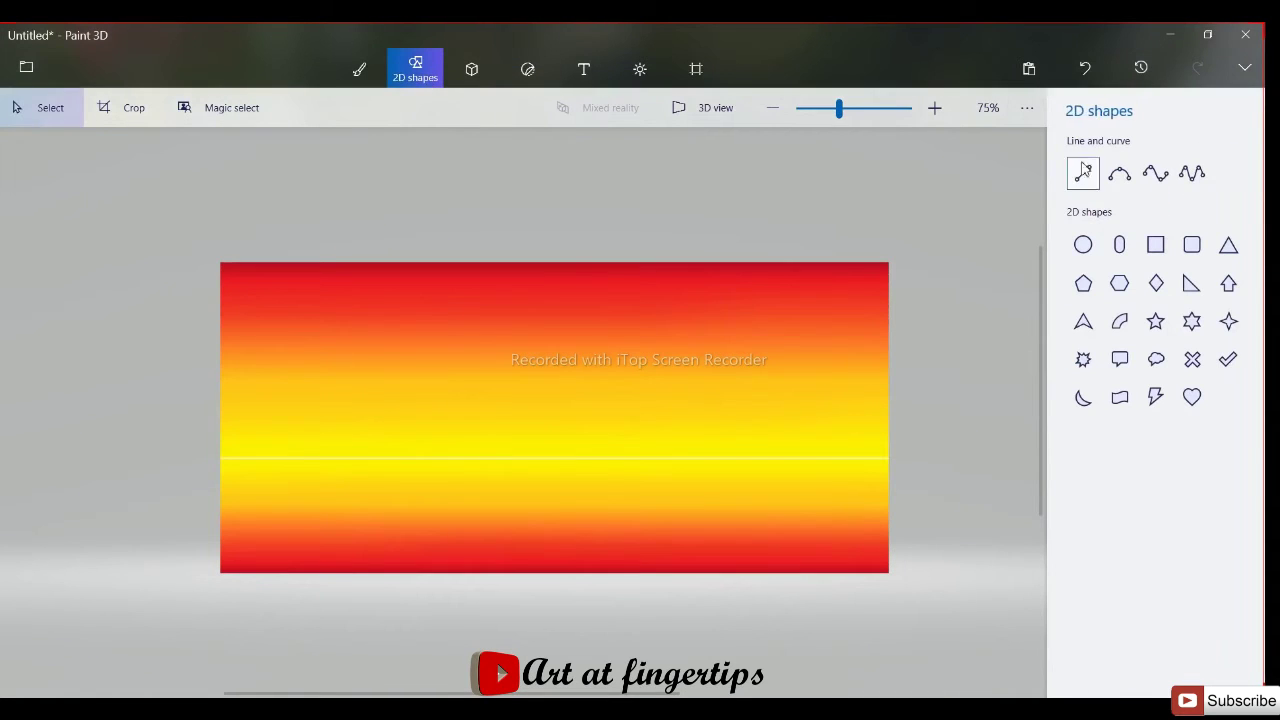
Step: Draw a black 10 px horizontal line across the full canvas over the seam between sky and water
left_click(1083, 173)
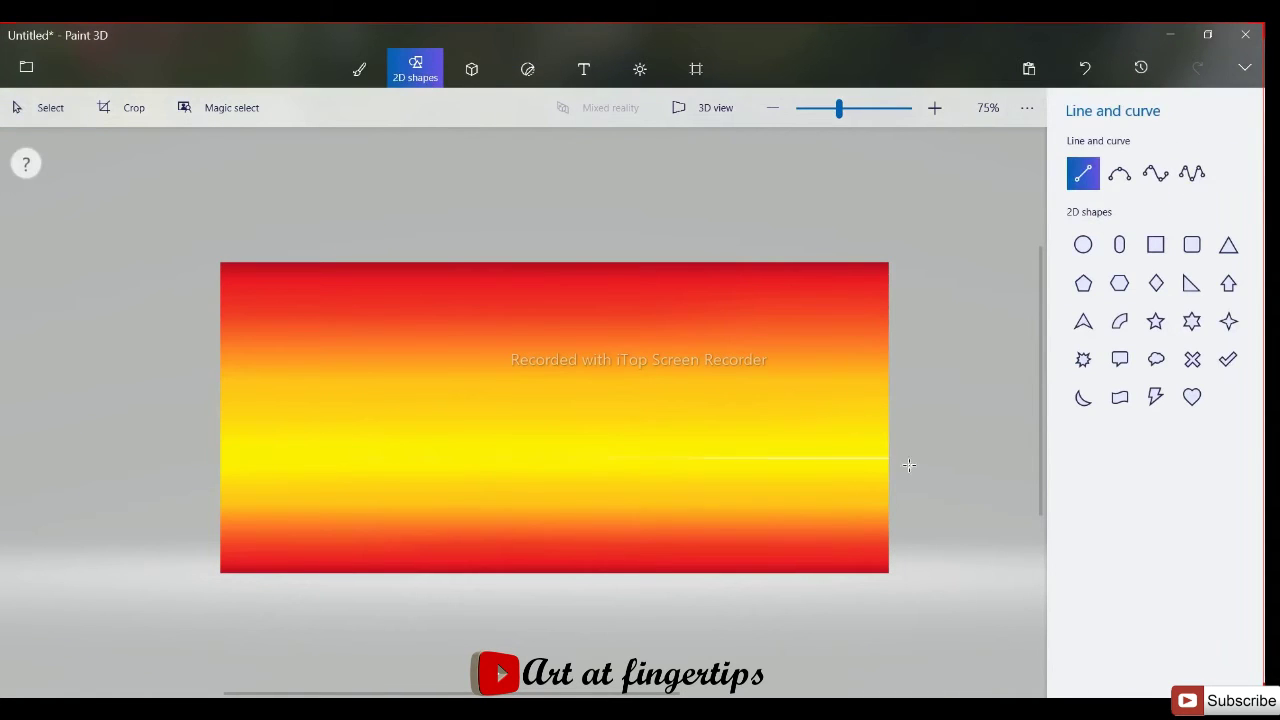
left_click_drag(909, 462, 218, 460)
left_click(1084, 187)
left_click(1100, 249)
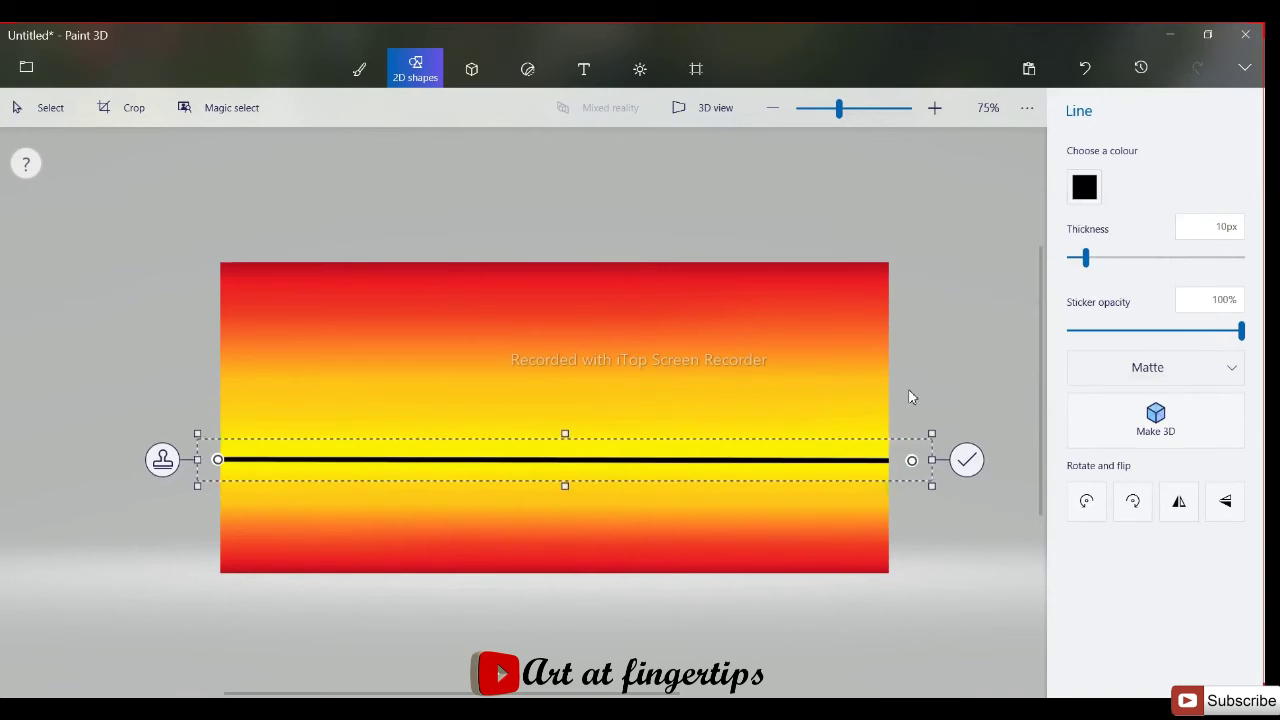
left_click(309, 549)
Step: Draw a black 4-point curve from the canvas's left edge to its bottom edge as the left shoreline
left_click(1156, 173)
mouse_move(220, 491)
left_mouse_down()
mouse_move(400, 566)
mouse_move(556, 560)
left_mouse_up()
left_click_drag(343, 497, 486, 503)
left_click_drag(556, 560, 554, 580)
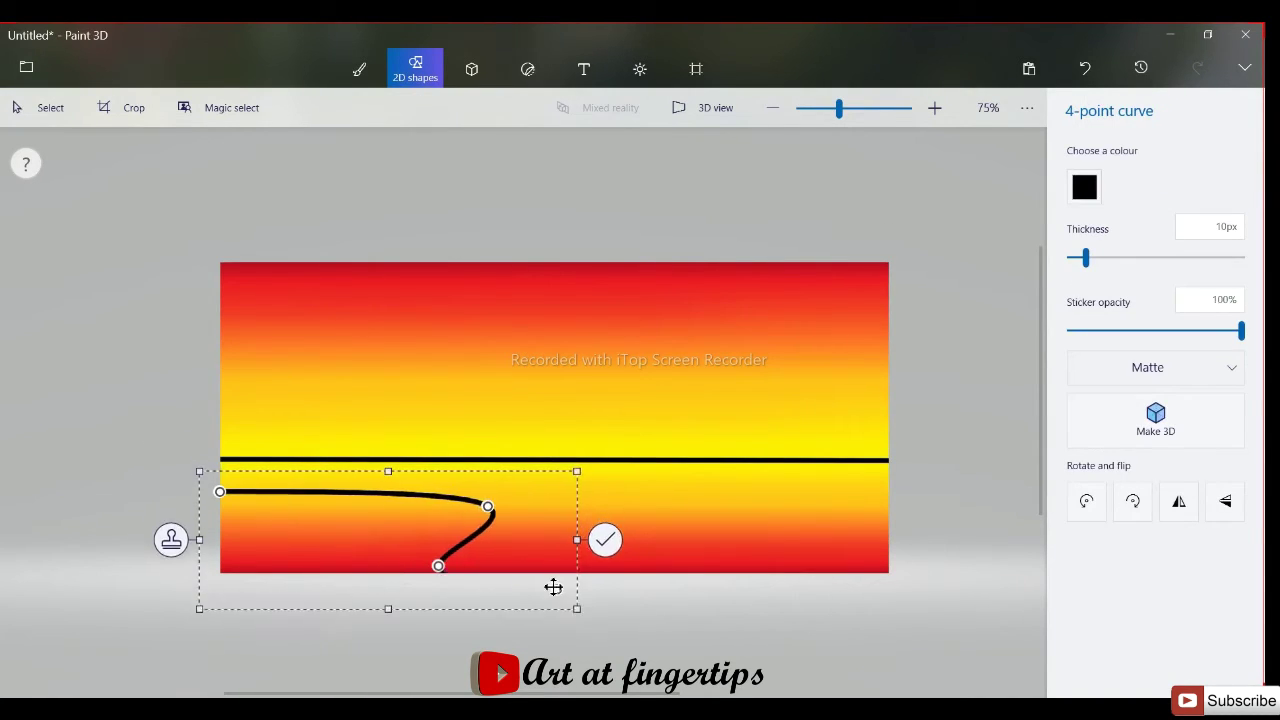
left_click(829, 420)
Step: Draw a black 4-point curve from the canvas's right edge to its bottom edge as the right shoreline
left_click(1156, 173)
left_click_drag(896, 483, 703, 589)
left_click_drag(830, 530, 728, 506)
left_click(634, 514)
Step: Fill the areas enclosed by the right and left shorelines with black, covering all remaining colour bands
left_click(358, 68)
left_click(1229, 200)
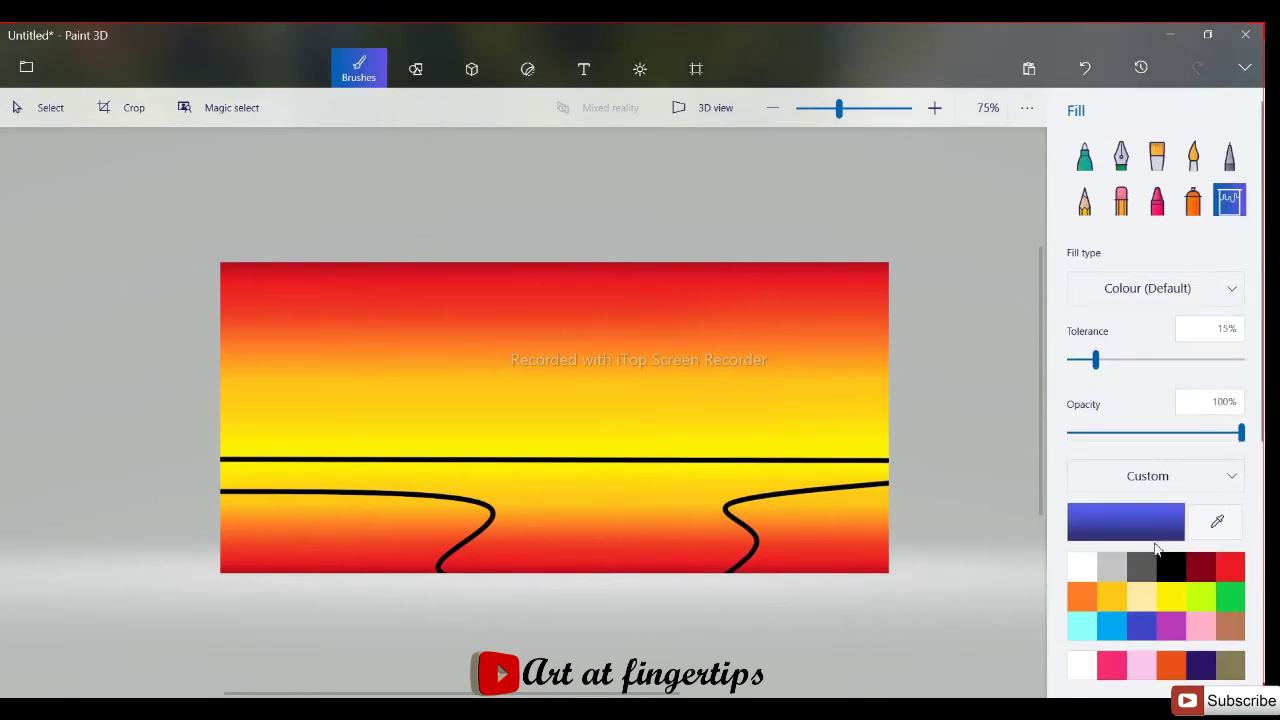
left_click(1170, 566)
left_click(823, 536)
left_click(823, 510)
left_click(840, 495)
left_click(814, 566)
left_click(392, 516)
left_click(390, 539)
left_click(326, 566)
Step: Roughen the upper edge of the left shore with uneven black Marker strokes 11 px thick
left_click(1084, 155)
scroll(216, 494, "up", 3)
mouse_move(309, 488)
left_mouse_down()
mouse_move(491, 480)
mouse_move(718, 497)
left_mouse_up()
scroll(249, 485, "up", 2)
scroll(248, 483, "up", 2)
left_click(1087, 289)
left_click_drag(228, 513, 178, 488)
mouse_move(413, 503)
left_mouse_down()
mouse_move(527, 485)
mouse_move(635, 505)
mouse_move(685, 493)
mouse_move(832, 505)
mouse_move(770, 506)
mouse_move(978, 500)
left_mouse_up()
scroll(797, 559, "down", 3)
scroll(340, 508, "up", 4)
scroll(526, 540, "up", 2)
left_click_drag(646, 520, 772, 545)
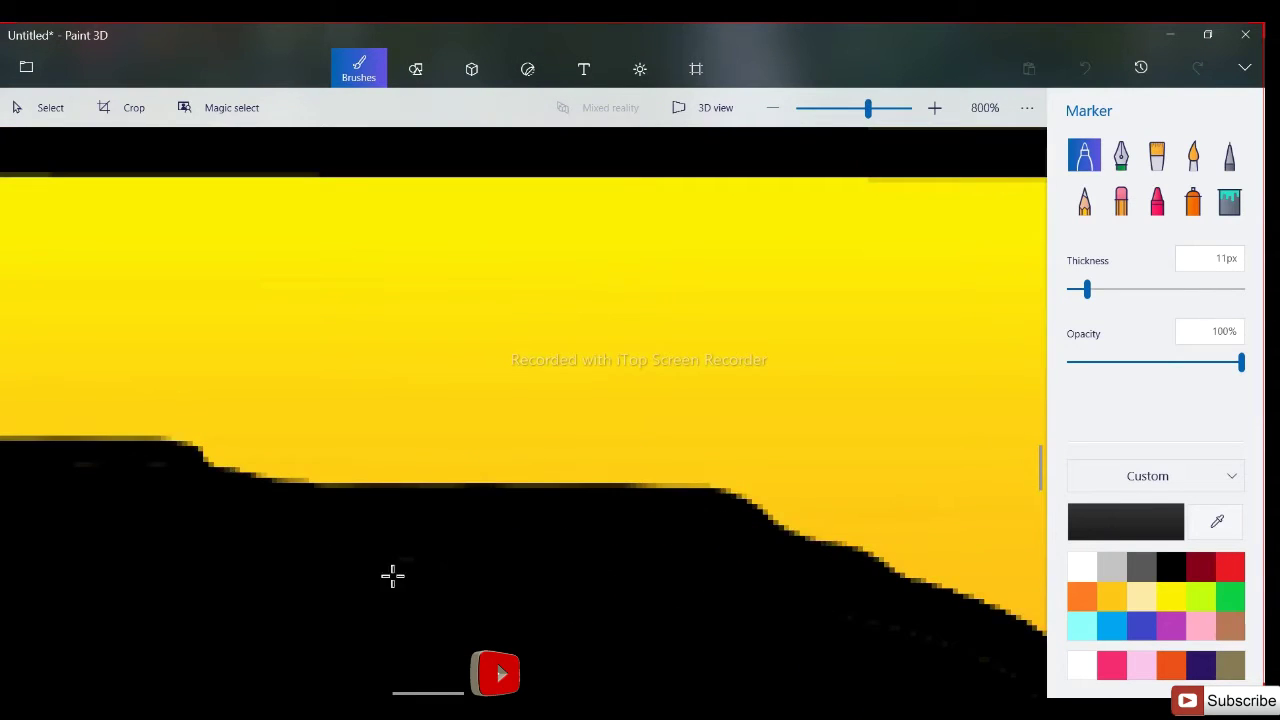
scroll(549, 589, "down", 8)
scroll(240, 506, "up", 7)
left_click_drag(262, 512, 322, 489)
Step: Roughen the upper edge of the right shore with uneven 11 px black Marker strokes and cover the leftover gaps
scroll(197, 511, "down", 6)
scroll(871, 469, "up", 3)
scroll(800, 395, "up", 2)
mouse_move(800, 395)
left_mouse_down()
mouse_move(485, 420)
mouse_move(406, 457)
left_mouse_up()
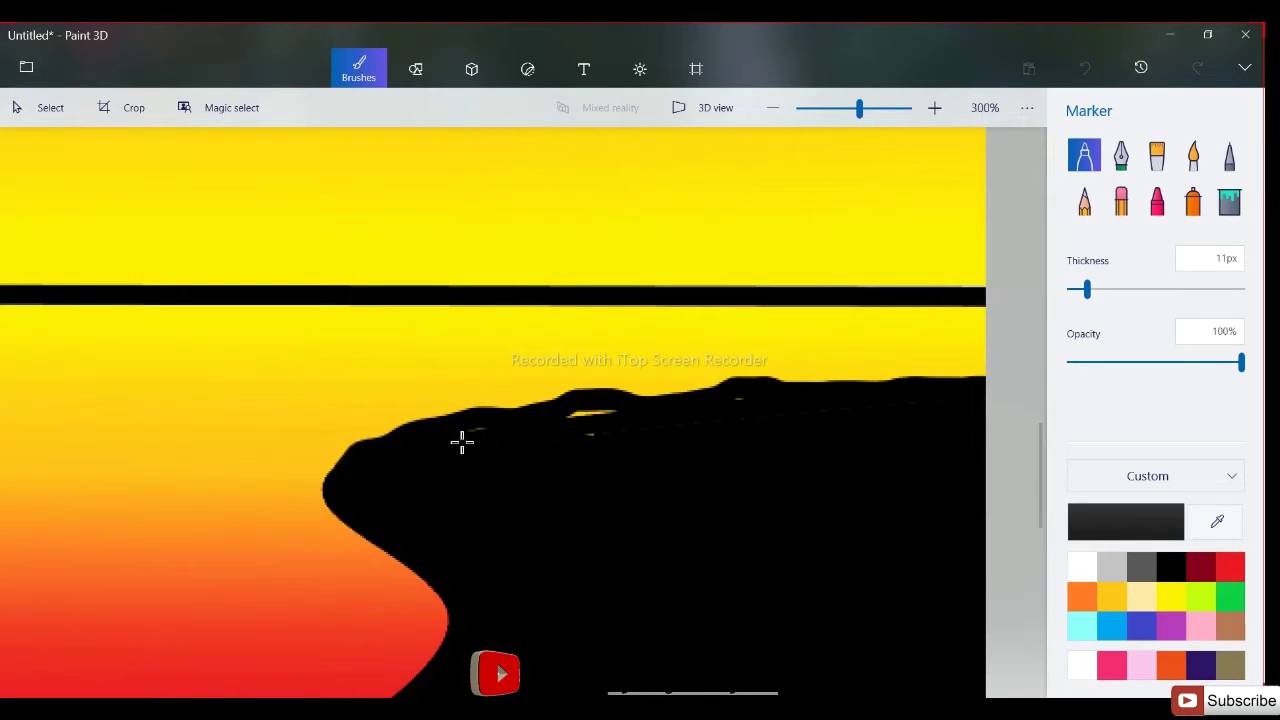
left_click_drag(788, 414, 980, 378)
scroll(507, 426, "down", 5)
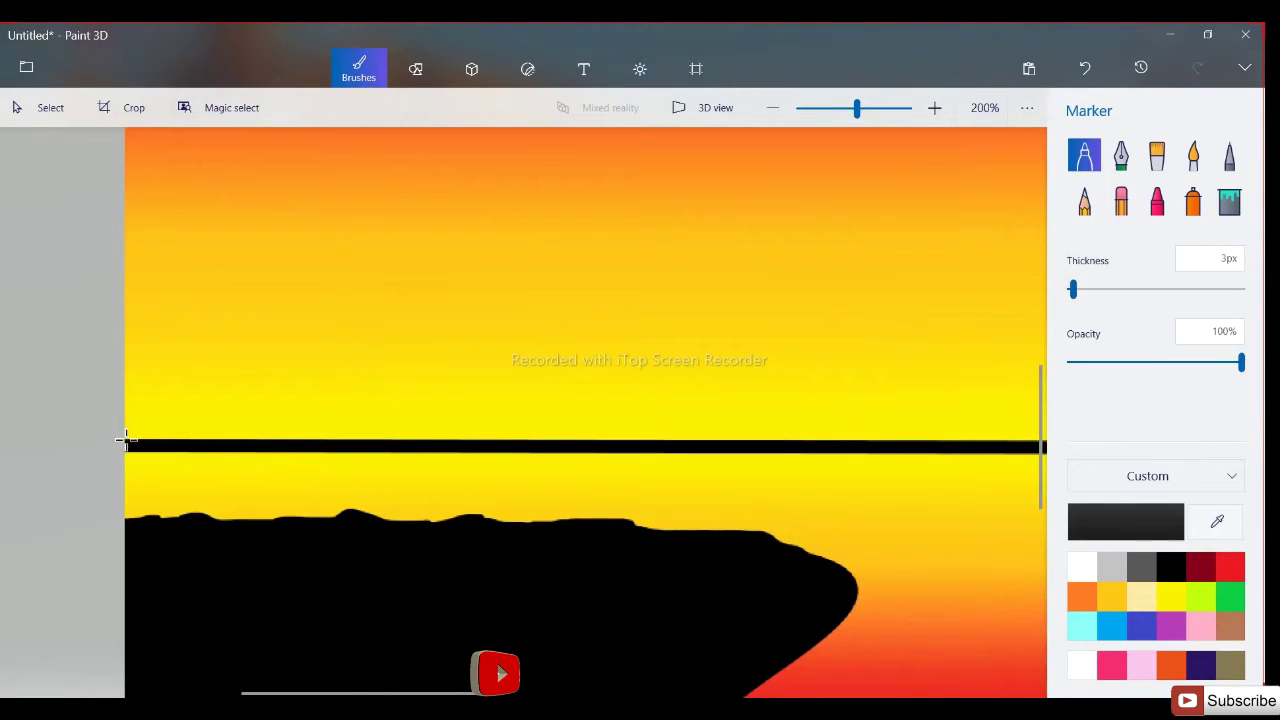
Step: Outline low hills on the left part of the horizon with a 3 px Marker and fill them in black at 8 px
left_click_drag(124, 438, 326, 440)
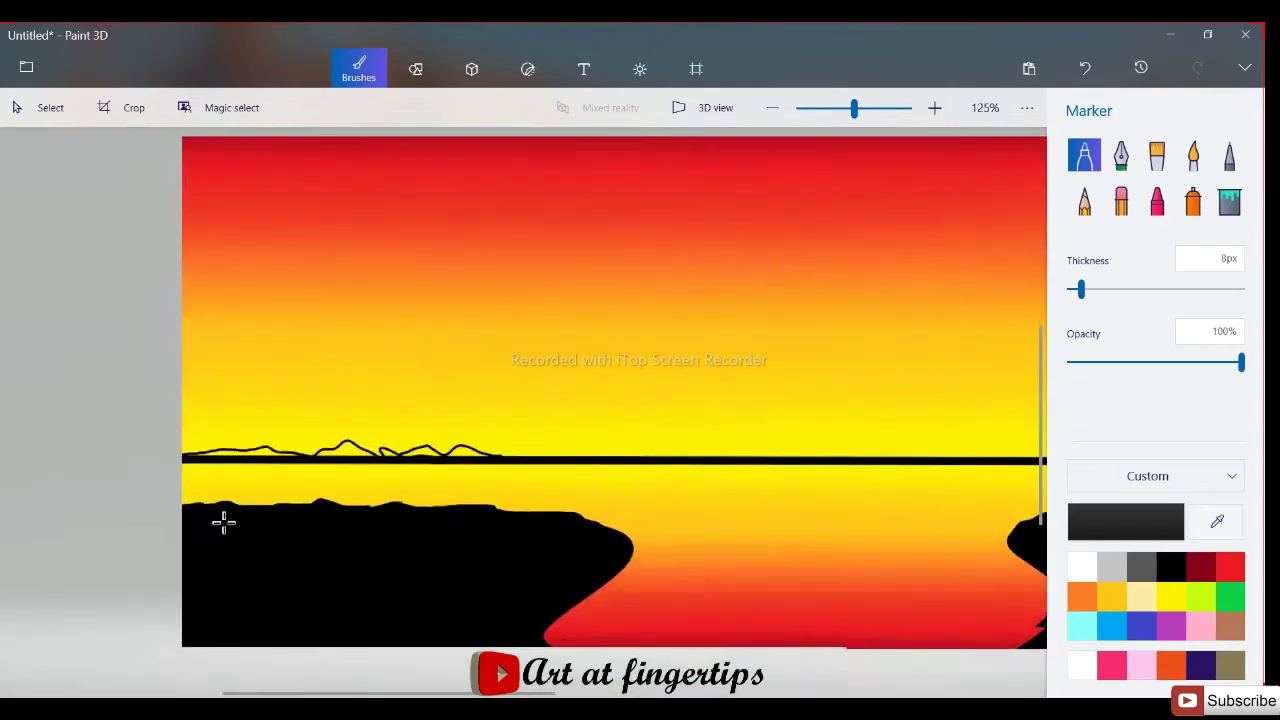
scroll(223, 523, "up", 3)
mouse_move(186, 426)
left_mouse_down()
mouse_move(237, 410)
mouse_move(236, 420)
mouse_move(335, 412)
mouse_move(421, 427)
mouse_move(537, 412)
mouse_move(520, 414)
mouse_move(583, 390)
mouse_move(651, 429)
mouse_move(578, 395)
mouse_move(671, 421)
mouse_move(697, 414)
mouse_move(679, 410)
mouse_move(828, 428)
mouse_move(759, 419)
mouse_move(920, 420)
left_mouse_up()
scroll(786, 423, "down", 2)
scroll(414, 471, "up", 4)
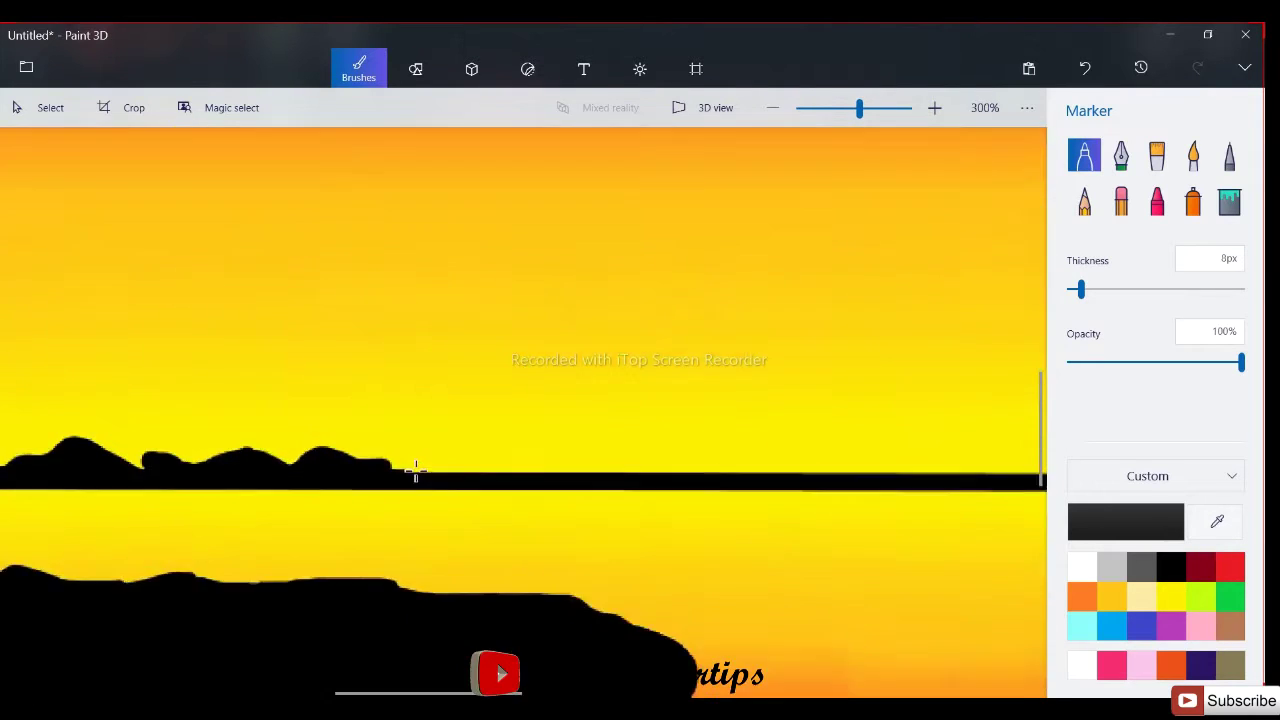
Step: Continue the row of low black hills along the horizon past the middle of the canvas with the 8 px Marker
left_click_drag(648, 463, 840, 478)
scroll(595, 474, "down", 4)
mouse_move(600, 468)
left_mouse_down()
mouse_move(716, 472)
mouse_move(648, 468)
mouse_move(769, 456)
mouse_move(725, 466)
mouse_move(798, 467)
left_mouse_up()
scroll(697, 466, "down", 4)
scroll(522, 443, "up", 5)
mouse_move(511, 474)
left_mouse_down()
mouse_move(703, 472)
mouse_move(701, 449)
mouse_move(819, 452)
left_mouse_up()
scroll(633, 453, "down", 3)
scroll(640, 457, "up", 3)
scroll(809, 449, "down", 3)
scroll(574, 451, "up", 2)
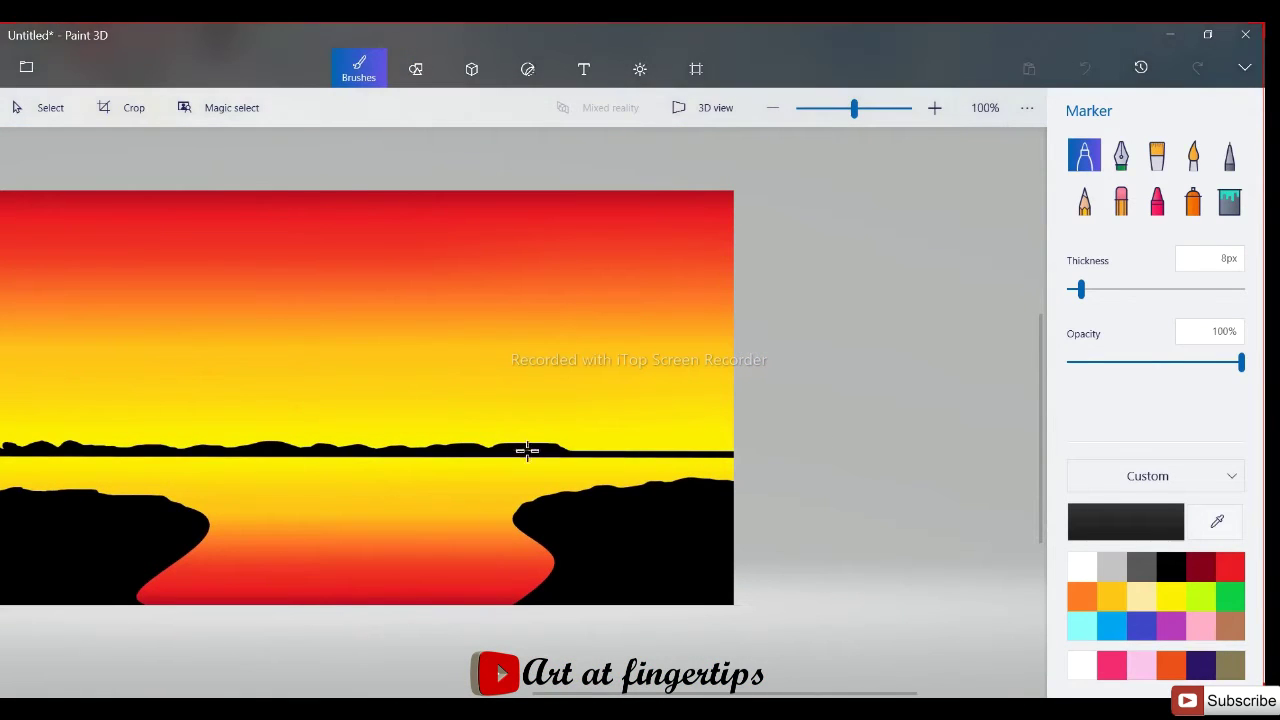
Step: Extend the black horizon hills up to the canvas's right edge
scroll(594, 456, "up", 3)
left_click_drag(820, 457, 1006, 451)
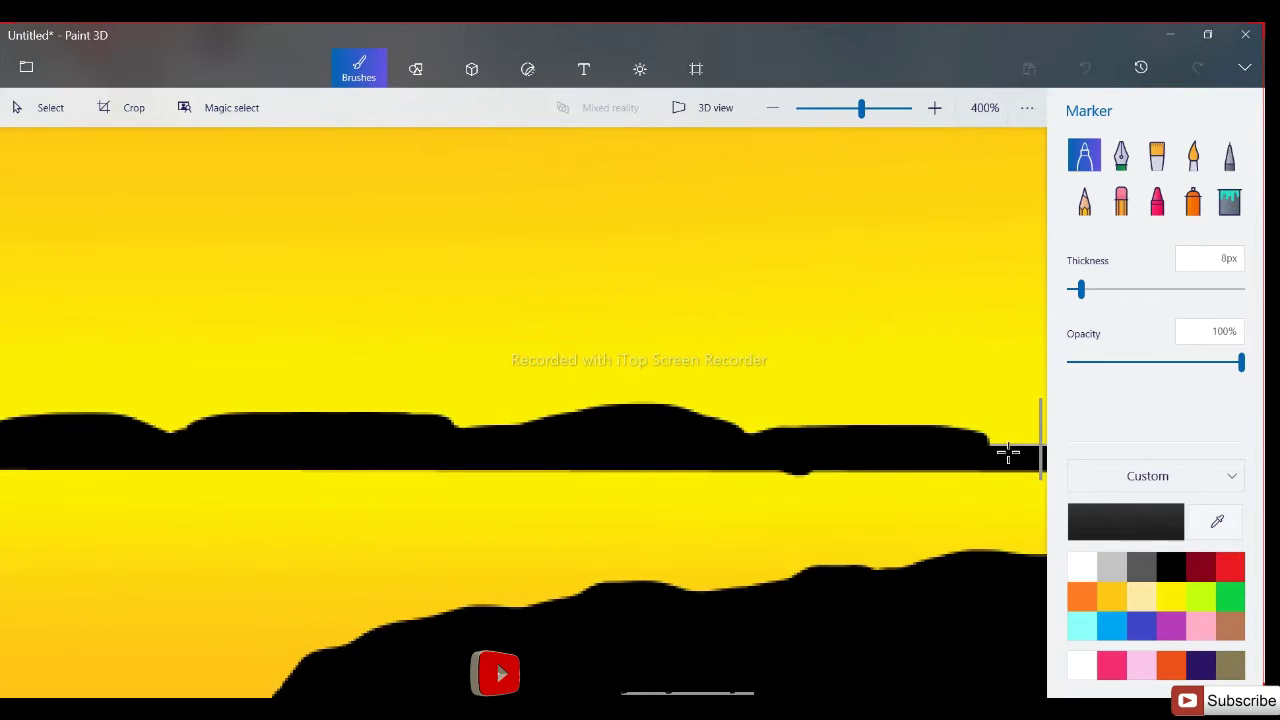
scroll(1006, 451, "down", 3)
scroll(897, 449, "up", 3)
left_click_drag(897, 449, 983, 444)
scroll(960, 446, "down", 3)
Step: Thicken the lower edge of the horizon hills in the right half with 8 px black strokes
scroll(840, 450, "up", 6)
mouse_move(704, 403)
left_mouse_down()
mouse_move(897, 404)
mouse_move(930, 404)
left_mouse_up()
scroll(920, 420, "down", 6)
scroll(943, 429, "up", 3)
left_click_drag(211, 397, 692, 400)
scroll(266, 437, "down", 4)
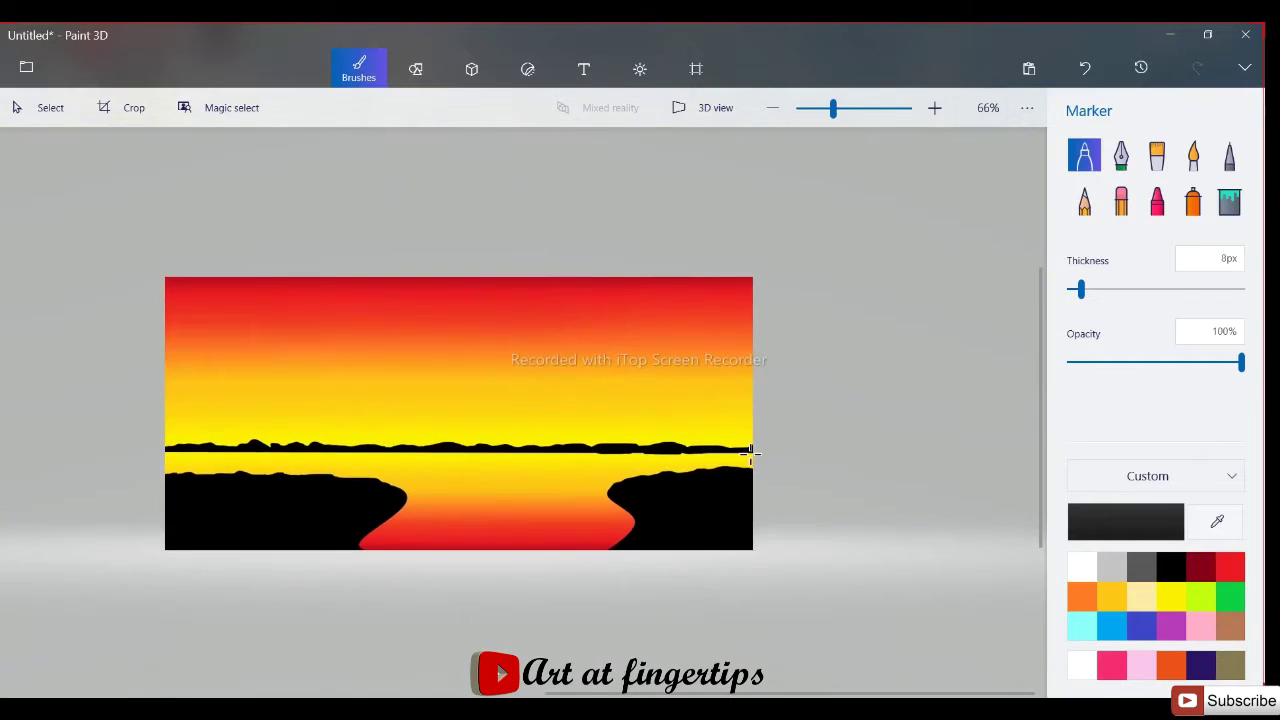
Step: Make the lower edge of the horizon hills uneven around the middle of the canvas with 8 px black strokes
scroll(456, 449, "up", 4)
mouse_move(338, 461)
left_mouse_down()
mouse_move(384, 468)
mouse_move(509, 463)
left_mouse_up()
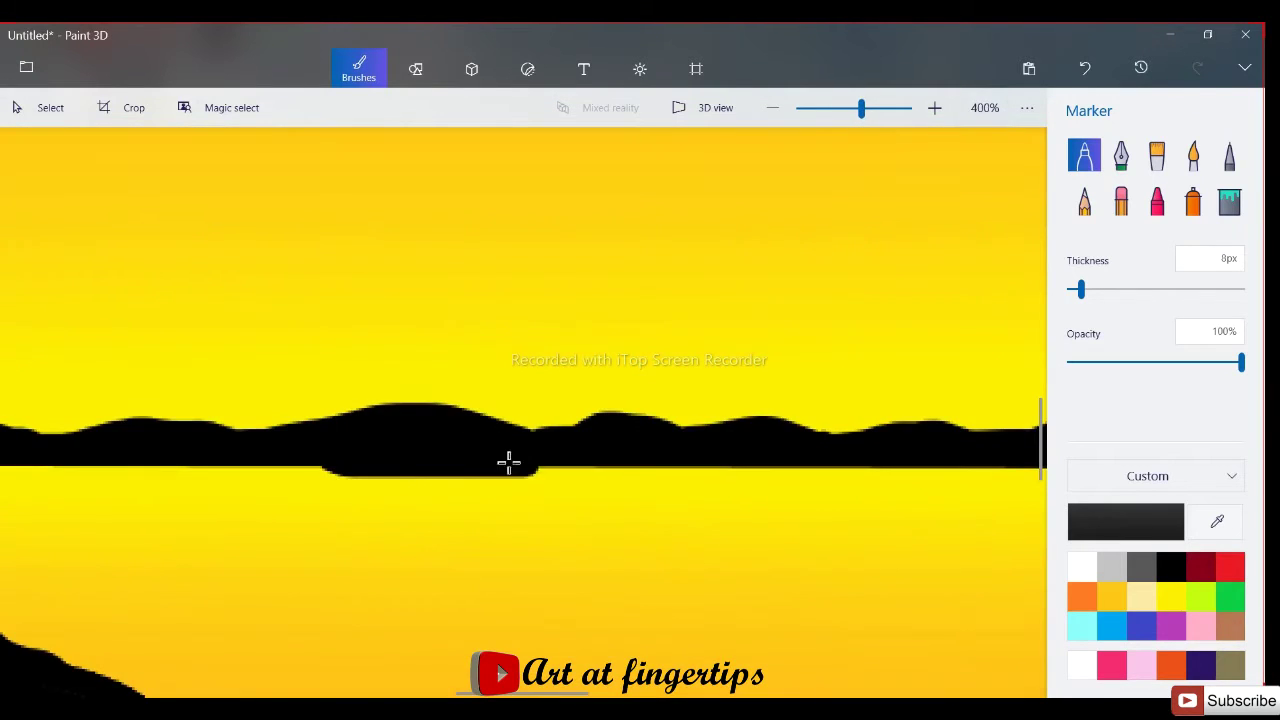
scroll(514, 463, "down", 3)
scroll(517, 460, "up", 4)
left_click_drag(358, 488, 611, 489)
mouse_move(482, 492)
left_mouse_down()
mouse_move(663, 489)
mouse_move(806, 505)
left_mouse_up()
key("ctrl+z")
scroll(154, 640, "down", 4)
scroll(922, 492, "up", 3)
left_click_drag(805, 450, 454, 446)
scroll(420, 480, "up", 2)
left_click_drag(395, 500, 778, 496)
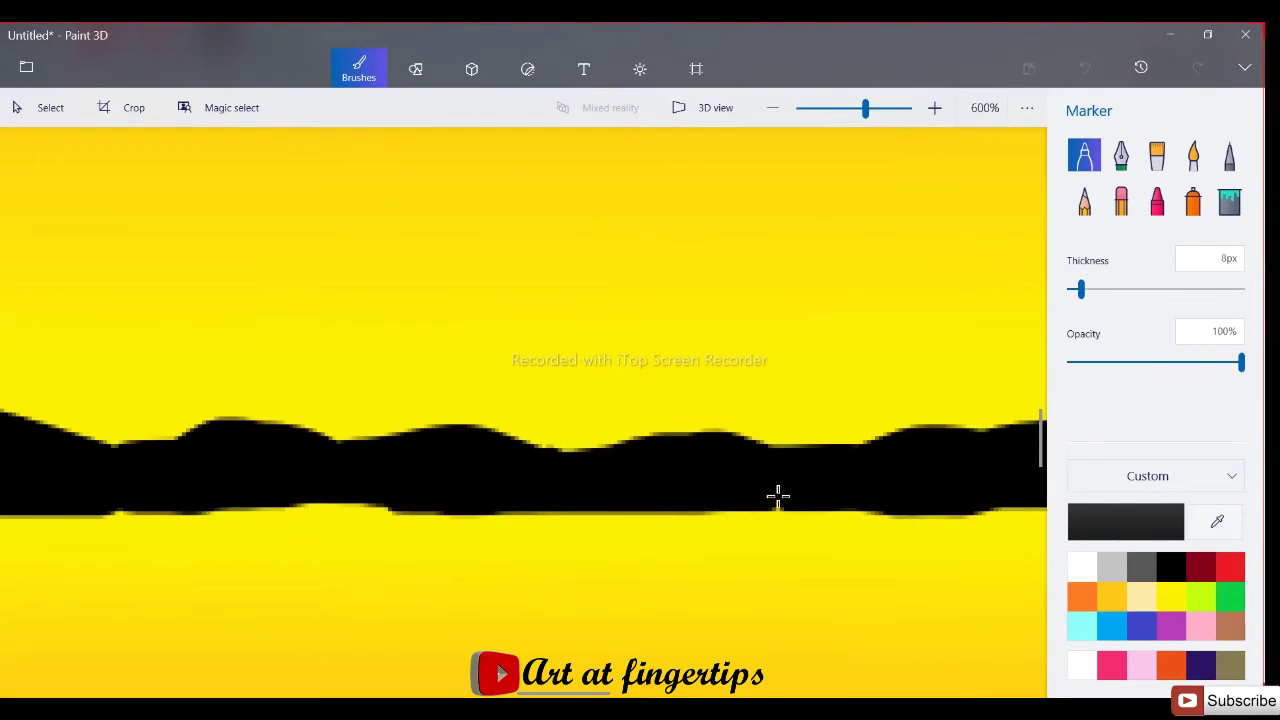
Step: Finish the uneven lower edge along the remaining parts of the horizon hills with 8 px black strokes
scroll(391, 606, "down", 8)
scroll(63, 406, "up", 6)
left_click_drag(63, 406, 735, 403)
scroll(697, 411, "down", 2)
scroll(730, 406, "up", 1)
left_click_drag(652, 425, 1010, 427)
scroll(637, 423, "down", 4)
scroll(560, 417, "up", 4)
left_click_drag(487, 397, 819, 400)
scroll(582, 509, "down", 4)
Step: Try a dark grey Marker stroke at 100% opacity on the right shore and undo it
left_click(1186, 362)
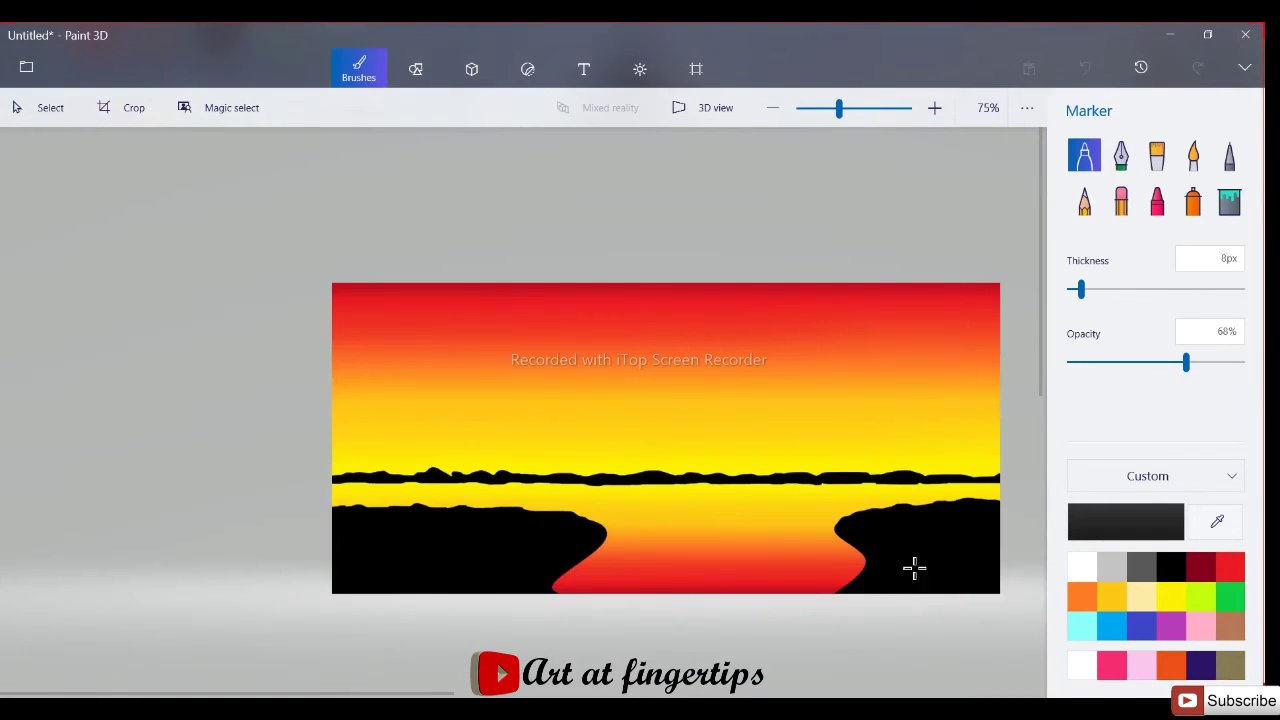
scroll(914, 568, "up", 3)
left_click(1141, 566)
left_click_drag(1148, 362, 1243, 362)
left_click_drag(852, 505, 923, 543)
key("ctrl+z")
Step: Try texturing the right shore with dark grey 66 px Watercolour dabs at 100% opacity
scroll(686, 568, "up", 2)
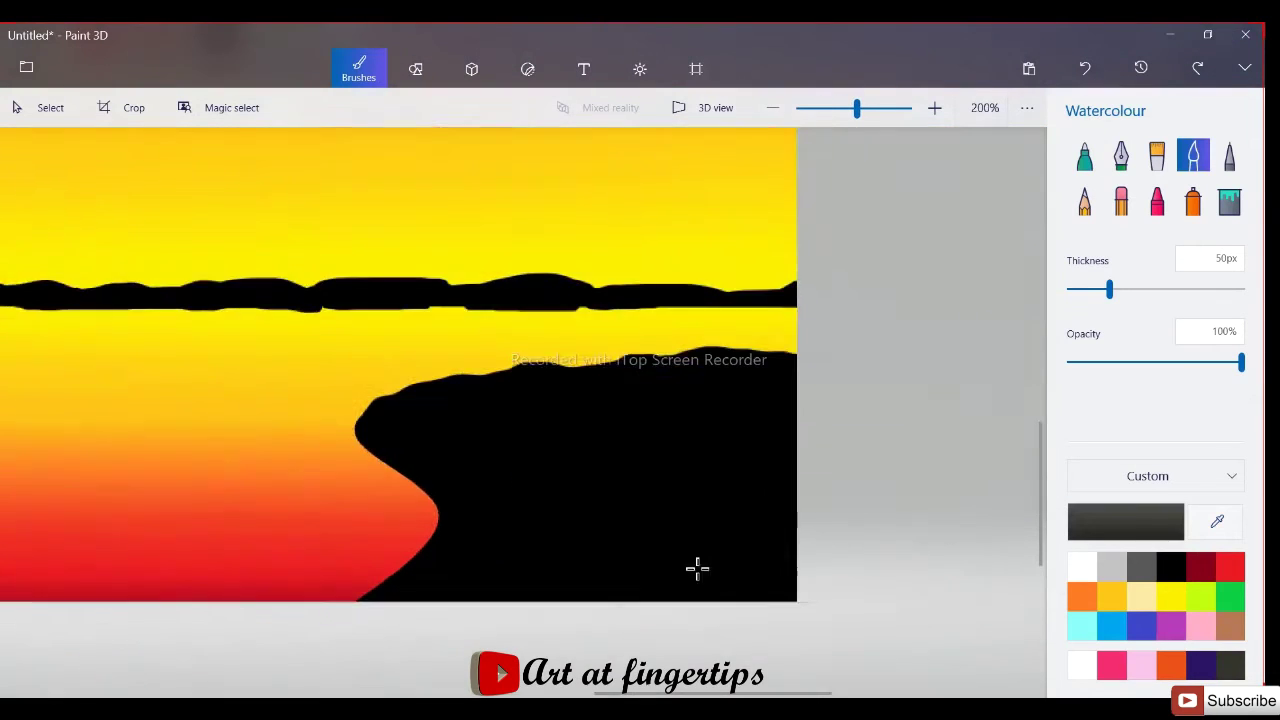
left_click(1125, 290)
left_click(609, 490)
left_click(536, 523)
left_click(428, 560)
mouse_move(439, 540)
left_mouse_down()
mouse_move(374, 426)
mouse_move(791, 494)
mouse_move(709, 334)
left_mouse_up()
scroll(625, 540, "down", 4)
scroll(625, 540, "up", 4)
scroll(240, 409, "down", 3)
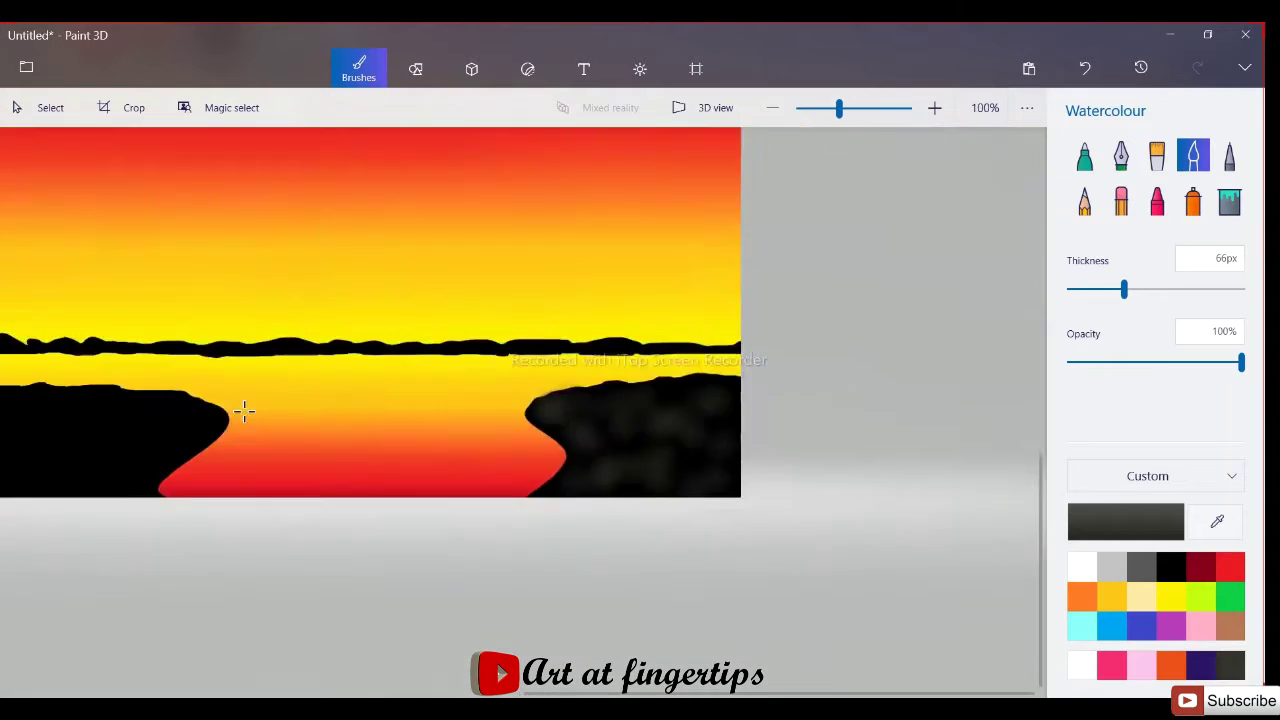
Step: Try the same dark grey 66 px Watercolour texture on the left shore
scroll(211, 506, "up", 1)
mouse_move(211, 506)
left_mouse_down()
mouse_move(545, 570)
mouse_move(403, 600)
left_mouse_up()
scroll(380, 514, "down", 3)
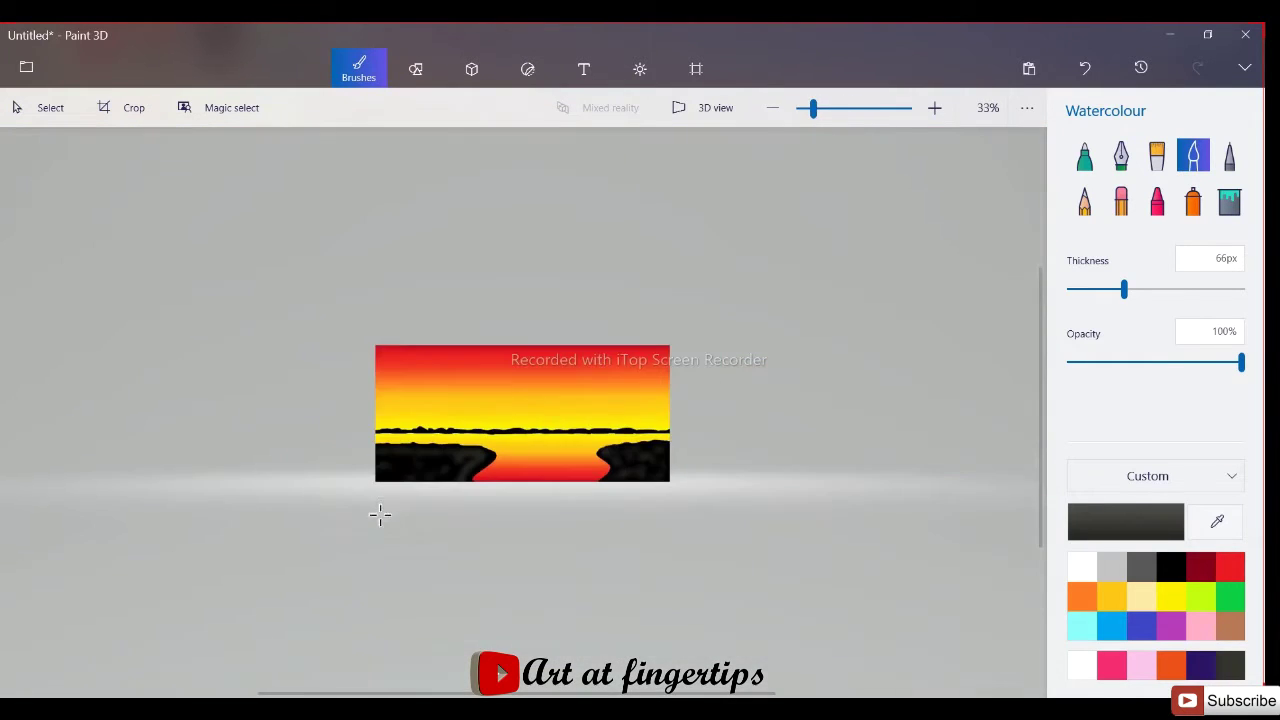
scroll(457, 506, "up", 5)
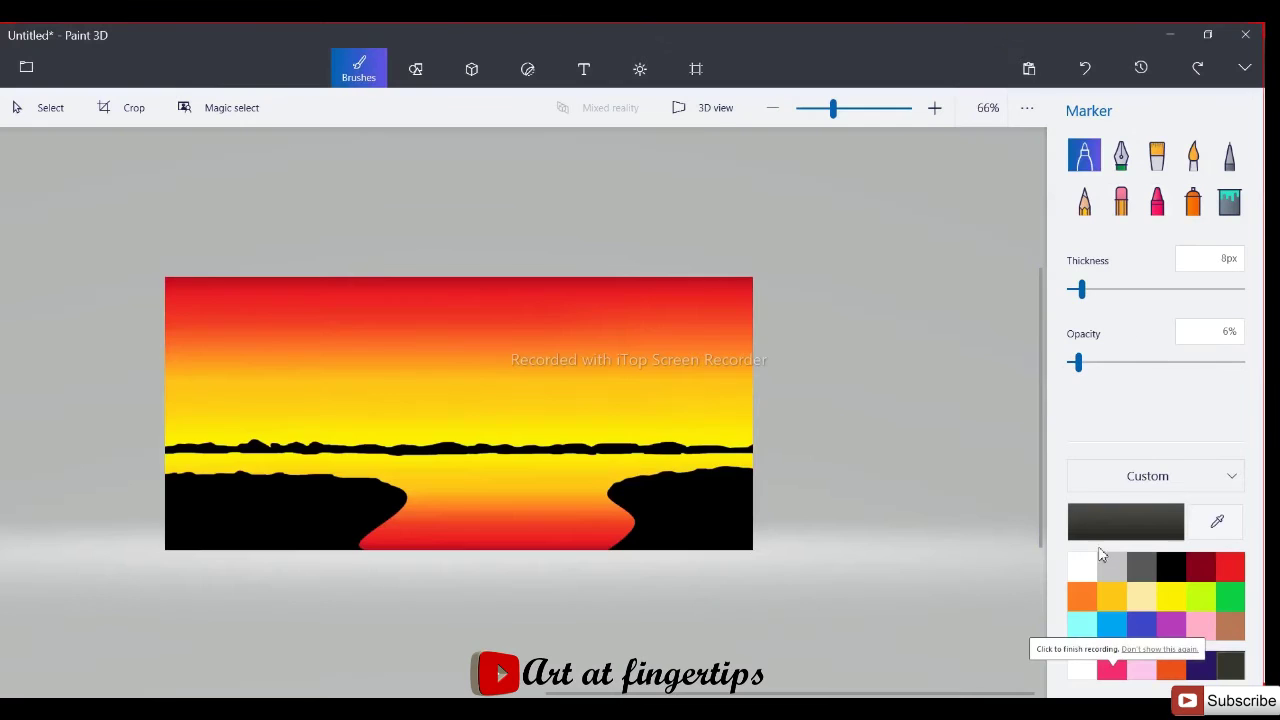
Step: Shade the right shore with faint dark grey Marker strokes, 8 px thick at 6% opacity
scroll(671, 509, "up", 3)
left_click_drag(588, 608, 652, 542)
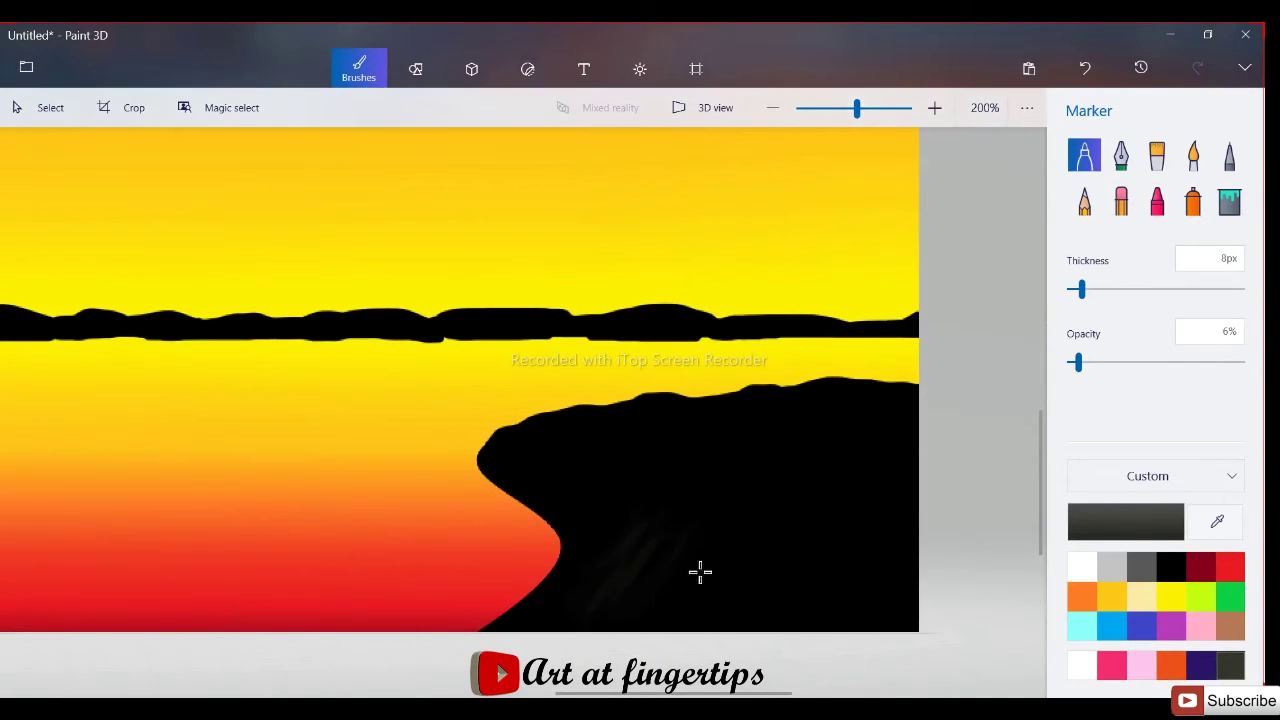
scroll(630, 526, "down", 2)
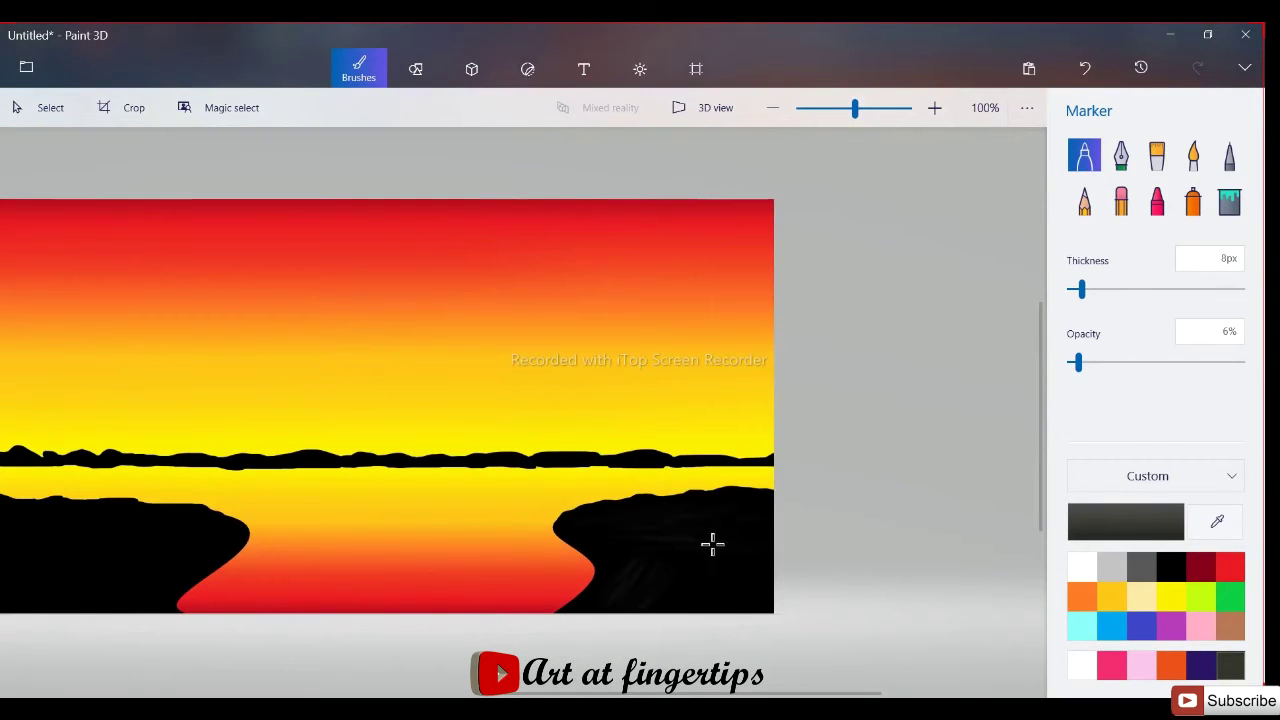
Step: Shade the left shore with the same faint 8 px Marker strokes at 6% opacity
scroll(423, 494, "down", 2)
scroll(272, 486, "up", 2)
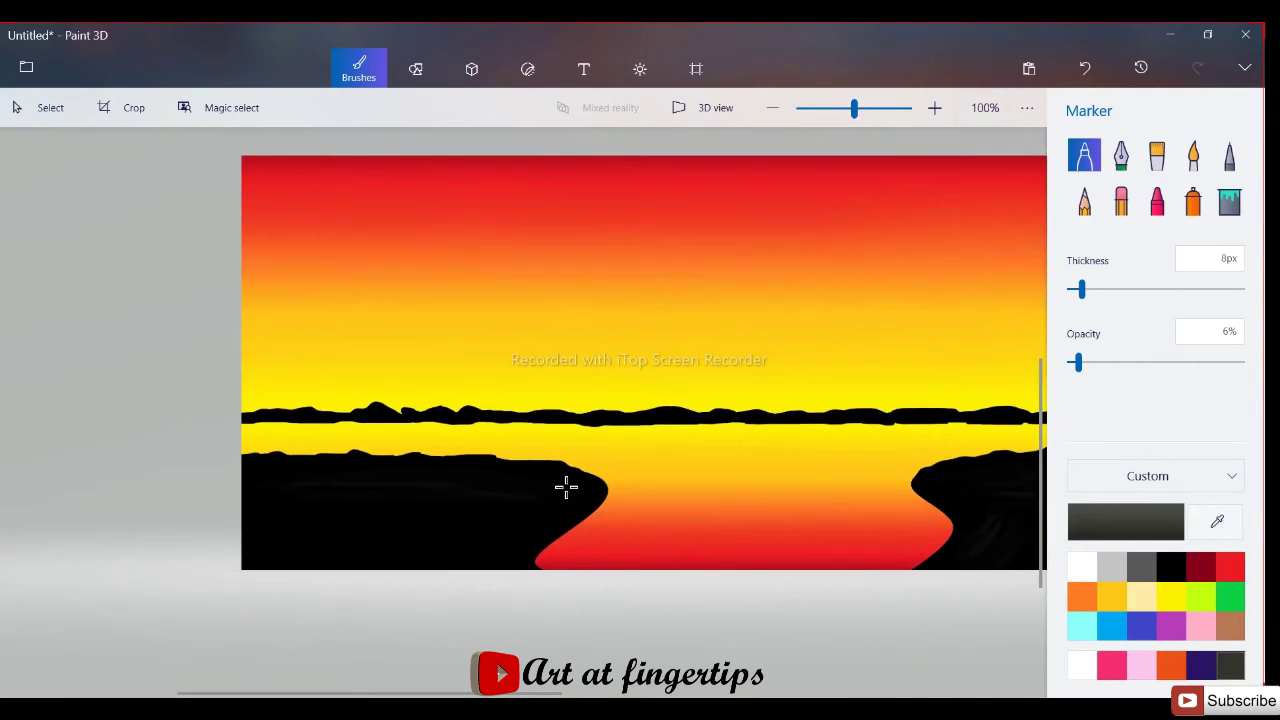
left_click_drag(273, 569, 273, 569)
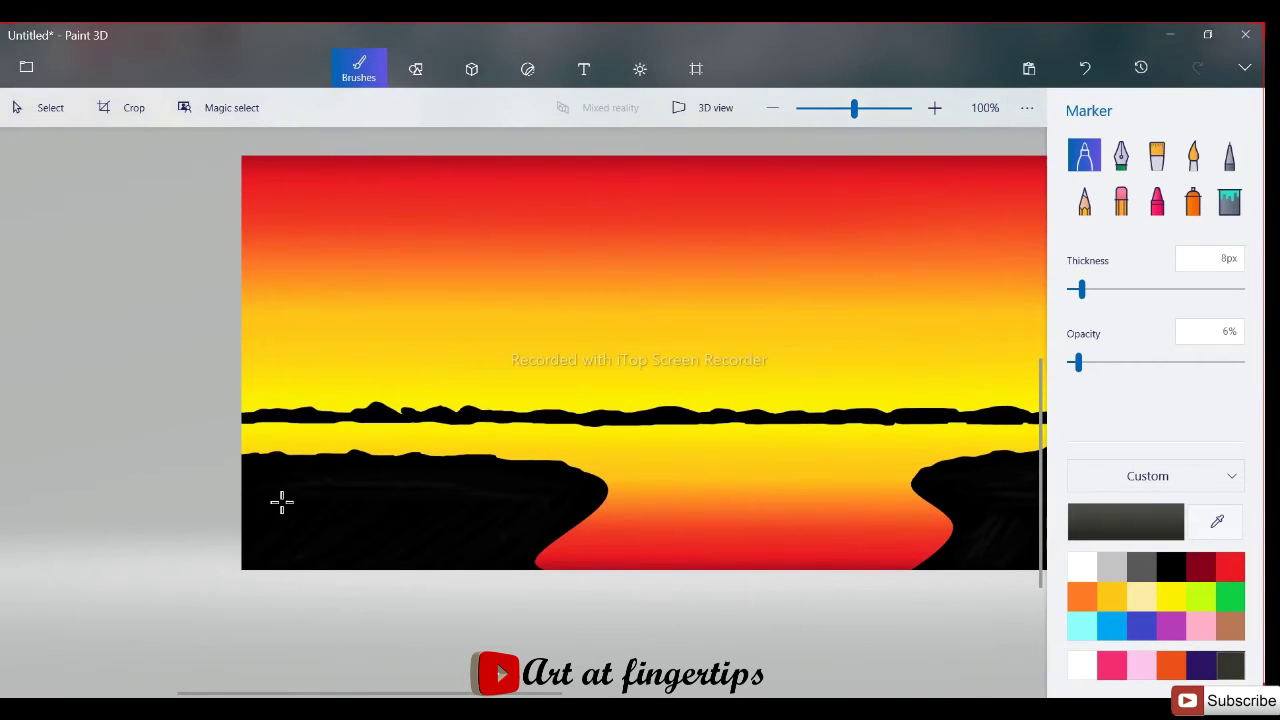
scroll(708, 543, "up", 1)
scroll(826, 571, "down", 2)
Step: Draw short black grass blades on the far-left horizon hills with the Marker at 1 px thickness and 100% opacity
mouse_move(1066, 289)
left_mouse_down()
mouse_move(1073, 300)
mouse_move(1064, 295)
left_mouse_up()
left_click(1242, 362)
left_click(1169, 568)
scroll(219, 477, "up", 7)
left_click_drag(258, 466, 264, 448)
left_click_drag(276, 464, 282, 446)
mouse_move(298, 464)
left_mouse_down()
mouse_move(304, 444)
mouse_move(360, 425)
mouse_move(405, 430)
left_mouse_up()
scroll(410, 430, "down", 3)
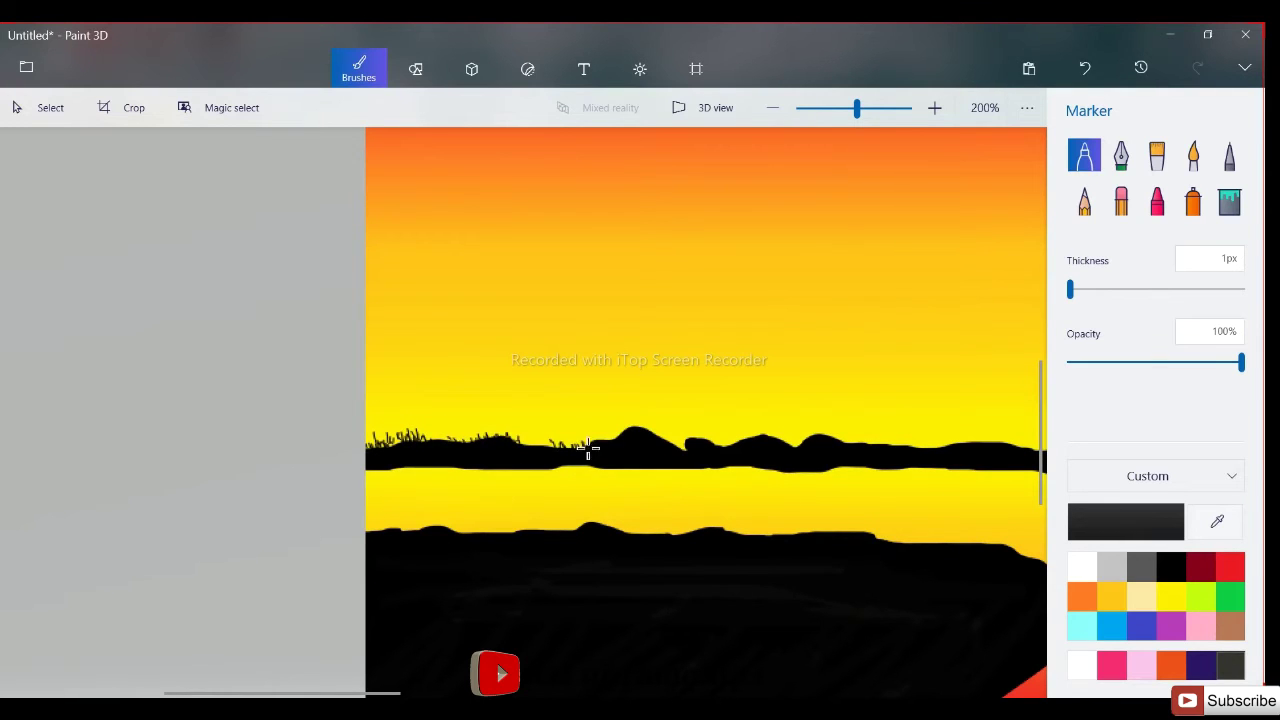
Step: Extend the 1 px black grass blades along the horizon hills from the left part to the middle of the canvas
scroll(585, 443, "down", 2)
scroll(380, 443, "up", 2)
left_click_drag(355, 433, 425, 443)
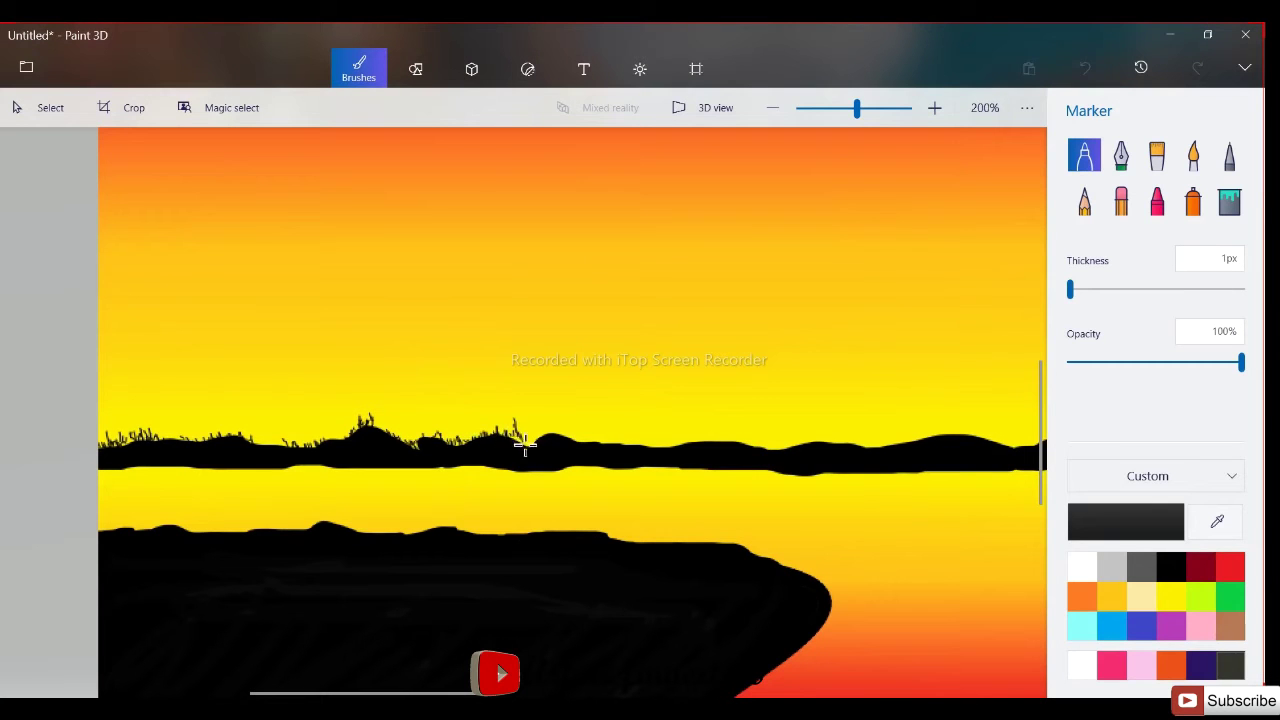
scroll(568, 430, "down", 3)
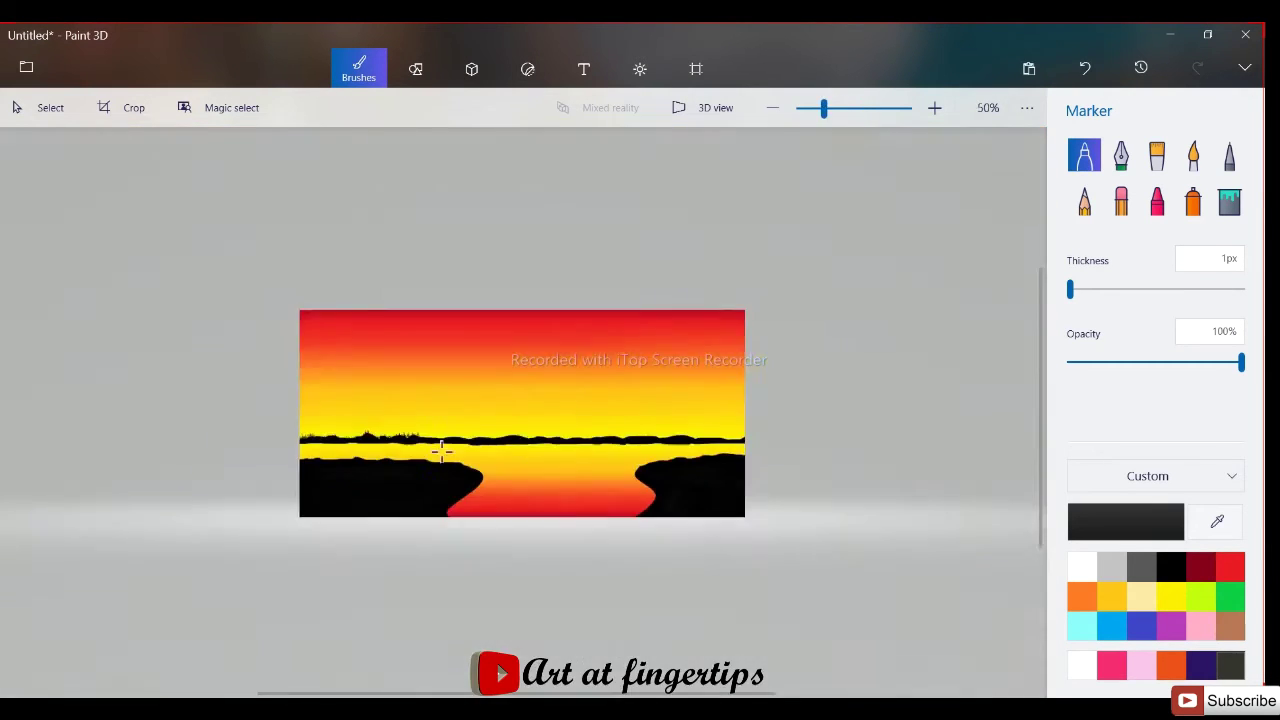
scroll(480, 380, "up", 5)
mouse_move(425, 350)
left_mouse_down()
mouse_move(486, 371)
mouse_move(476, 376)
left_mouse_up()
scroll(476, 376, "down", 4)
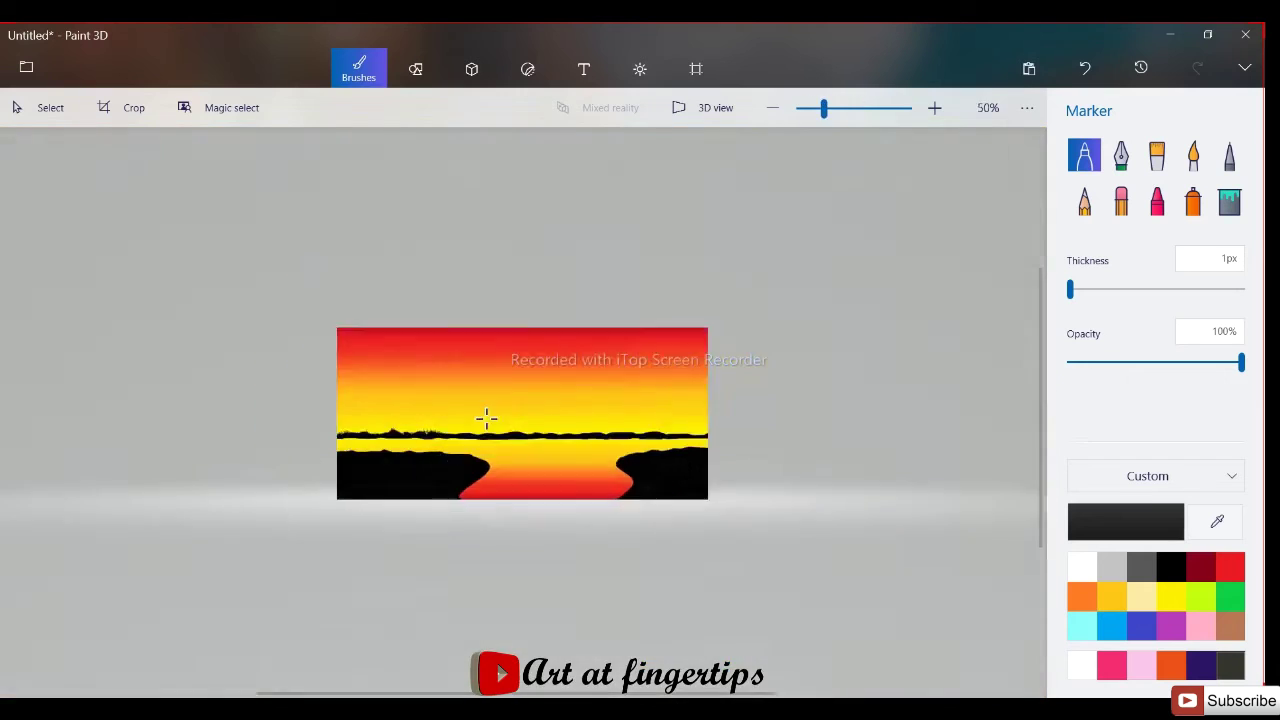
scroll(372, 444, "up", 3)
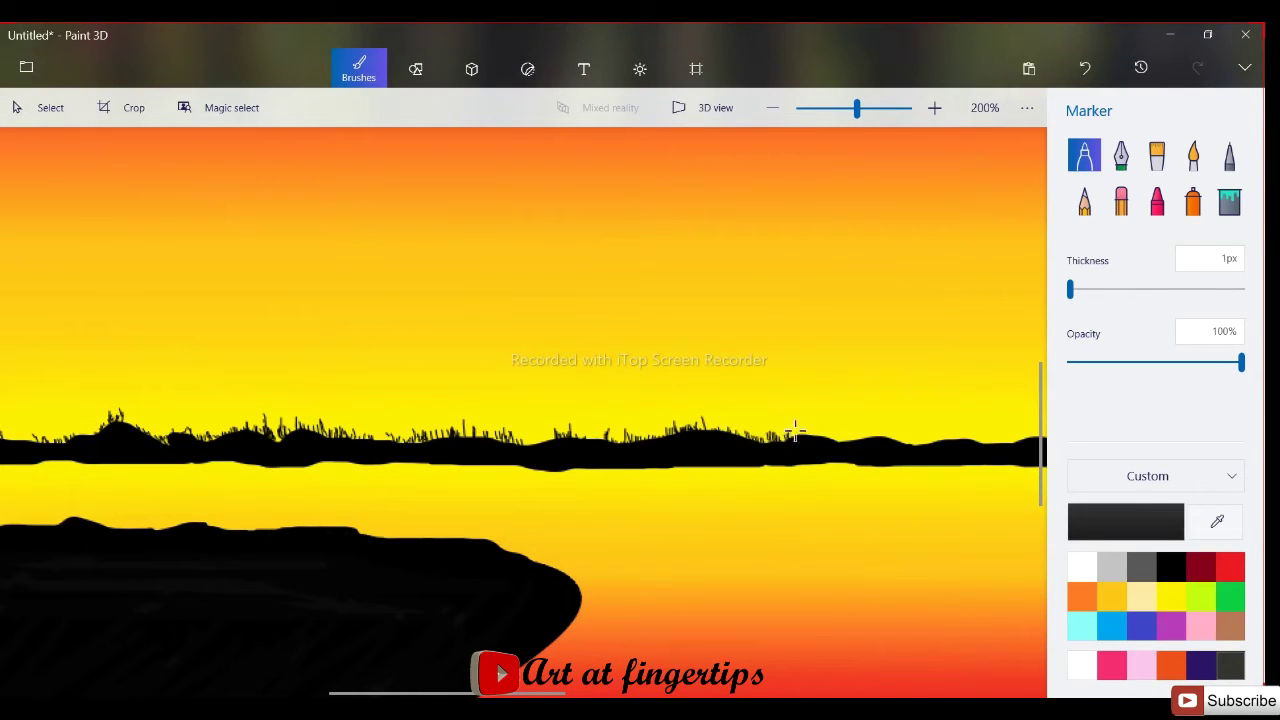
Step: Add 1 px black grass blades to the horizon hills just right of the canvas centre
scroll(531, 457, "down", 2)
scroll(528, 447, "up", 3)
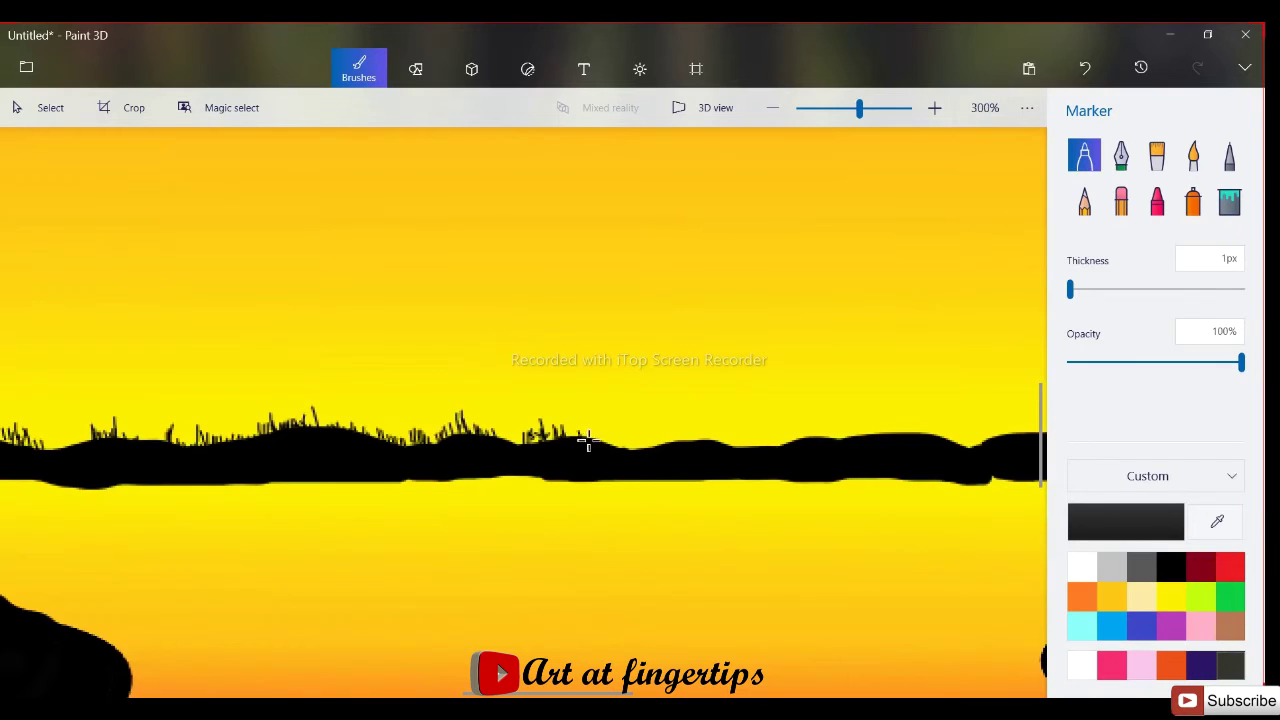
scroll(700, 440, "down", 3)
left_click_drag(692, 434, 652, 437)
scroll(669, 449, "up", 3)
left_click_drag(661, 416, 667, 436)
left_click_drag(681, 423, 686, 435)
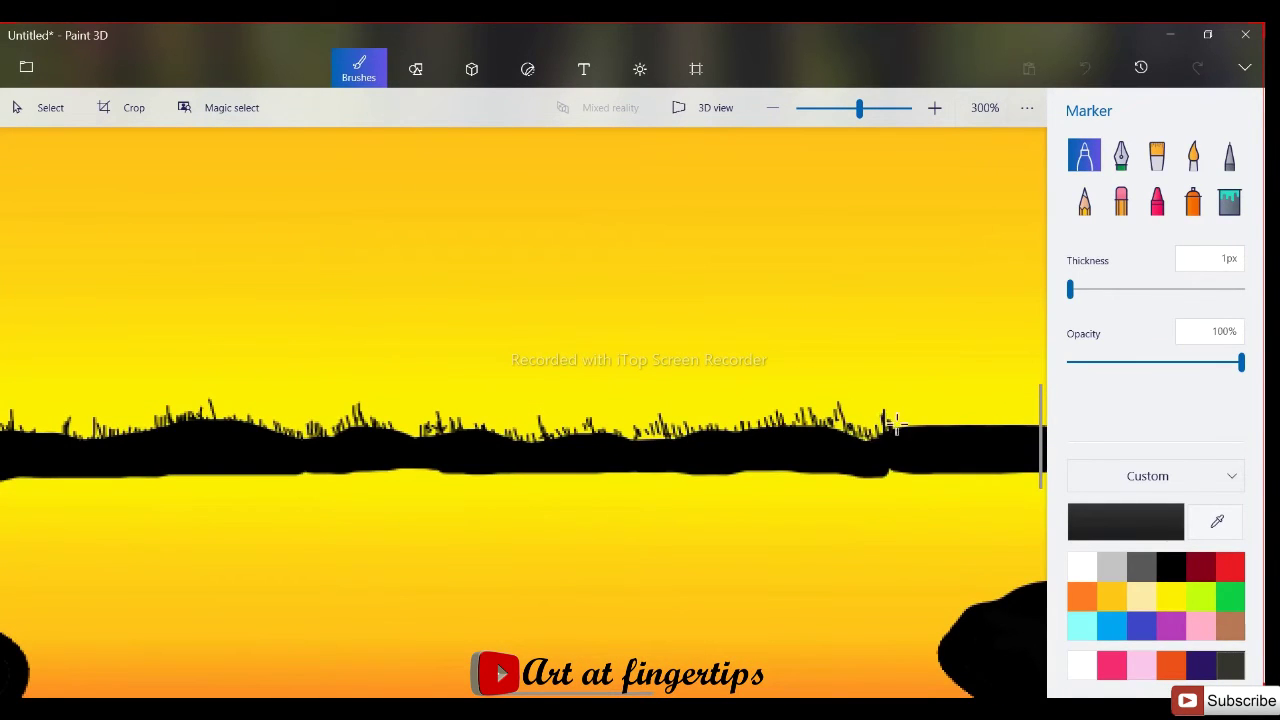
Step: Continue the 1 px black grass along the remaining horizon hills to the canvas's right edge
scroll(958, 422, "down", 2)
scroll(740, 457, "up", 3)
mouse_move(570, 440)
left_mouse_down()
mouse_move(594, 423)
mouse_move(650, 447)
mouse_move(777, 435)
mouse_move(846, 449)
left_mouse_up()
scroll(848, 451, "down", 3)
scroll(848, 451, "up", 3)
left_click_drag(640, 440, 700, 424)
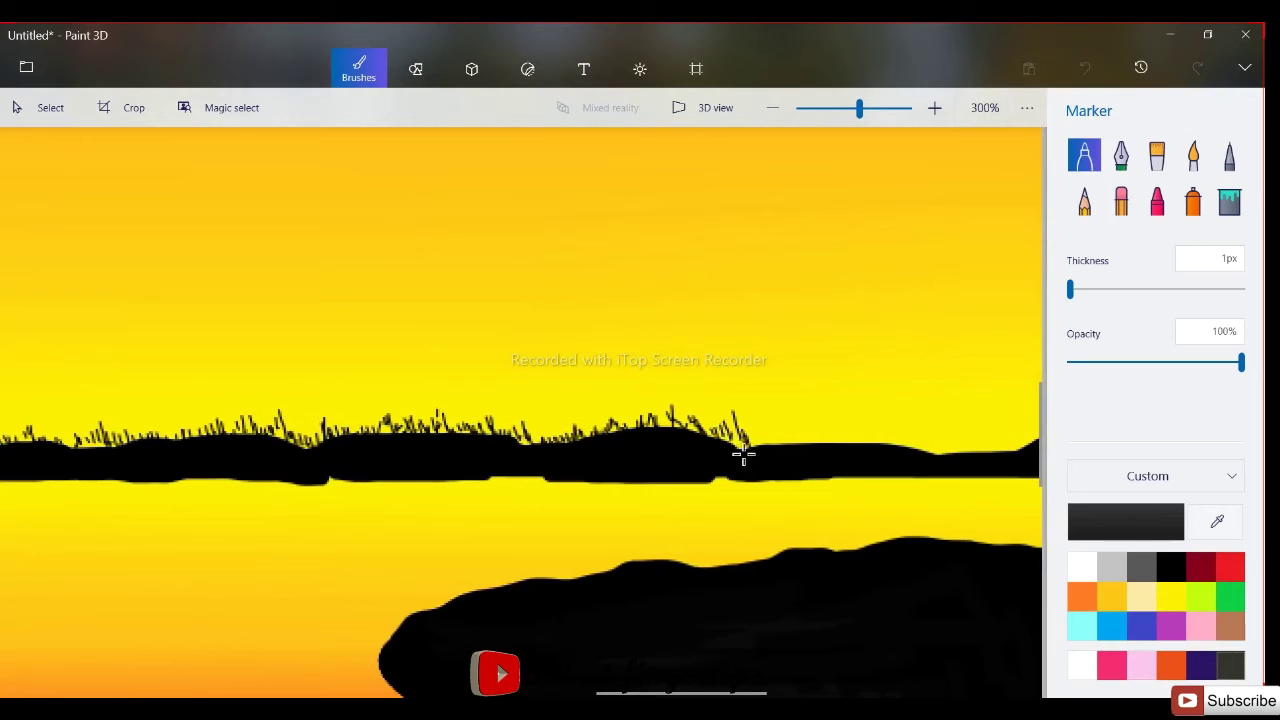
left_click_drag(916, 442, 1000, 457)
Step: Draw 1 px black grass blades along the upper edge of the right shore
scroll(1000, 457, "down", 3)
scroll(709, 580, "up", 4)
mouse_move(806, 463)
left_mouse_down()
mouse_move(706, 503)
mouse_move(590, 508)
mouse_move(465, 490)
left_mouse_up()
scroll(627, 507, "down", 4)
scroll(627, 507, "up", 4)
mouse_move(600, 480)
left_mouse_down()
mouse_move(337, 514)
mouse_move(230, 550)
left_mouse_up()
scroll(765, 457, "down", 2)
scroll(765, 457, "right", 3)
left_click_drag(873, 420, 867, 409)
mouse_move(768, 420)
left_mouse_down()
mouse_move(754, 404)
mouse_move(744, 413)
left_mouse_up()
left_click_drag(808, 417, 806, 401)
left_click_drag(850, 420, 844, 410)
scroll(652, 491, "down", 3)
scroll(690, 481, "up", 4)
left_click_drag(572, 410, 589, 429)
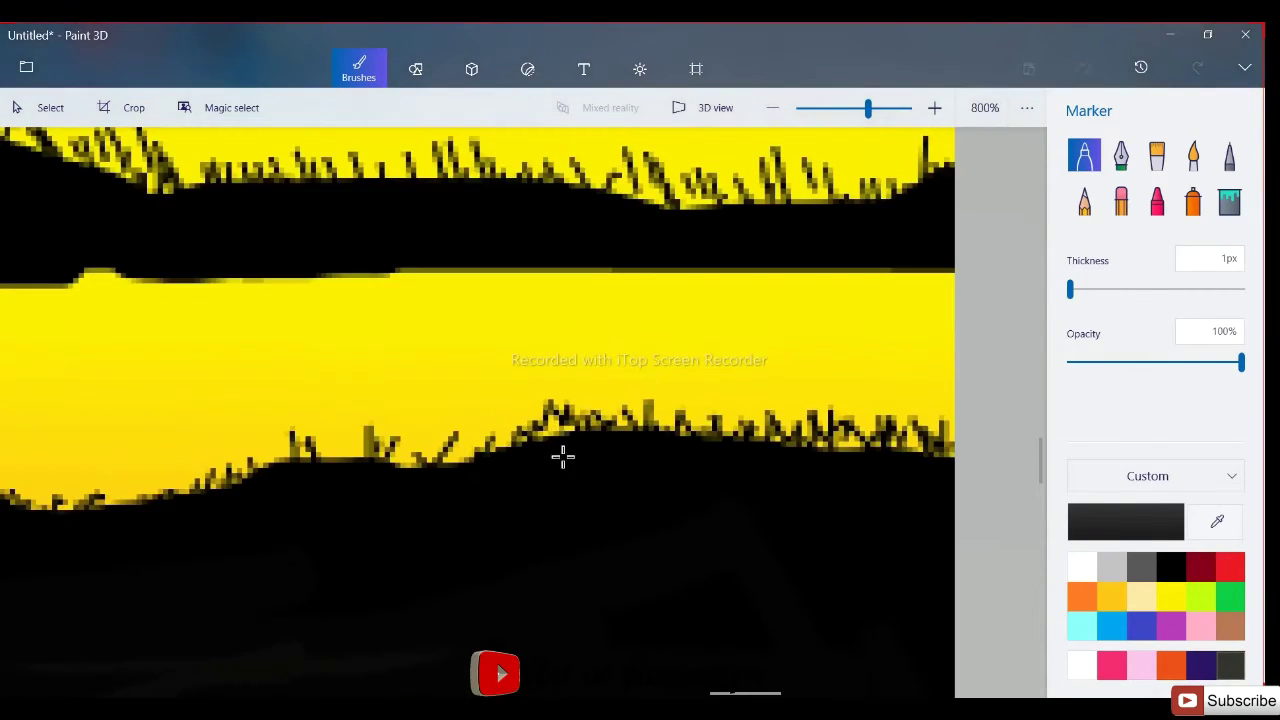
Step: Draw 1 px black grass blades along the upper edge of the left shore, out to its tip
scroll(589, 432, "down", 5)
scroll(174, 465, "up", 3)
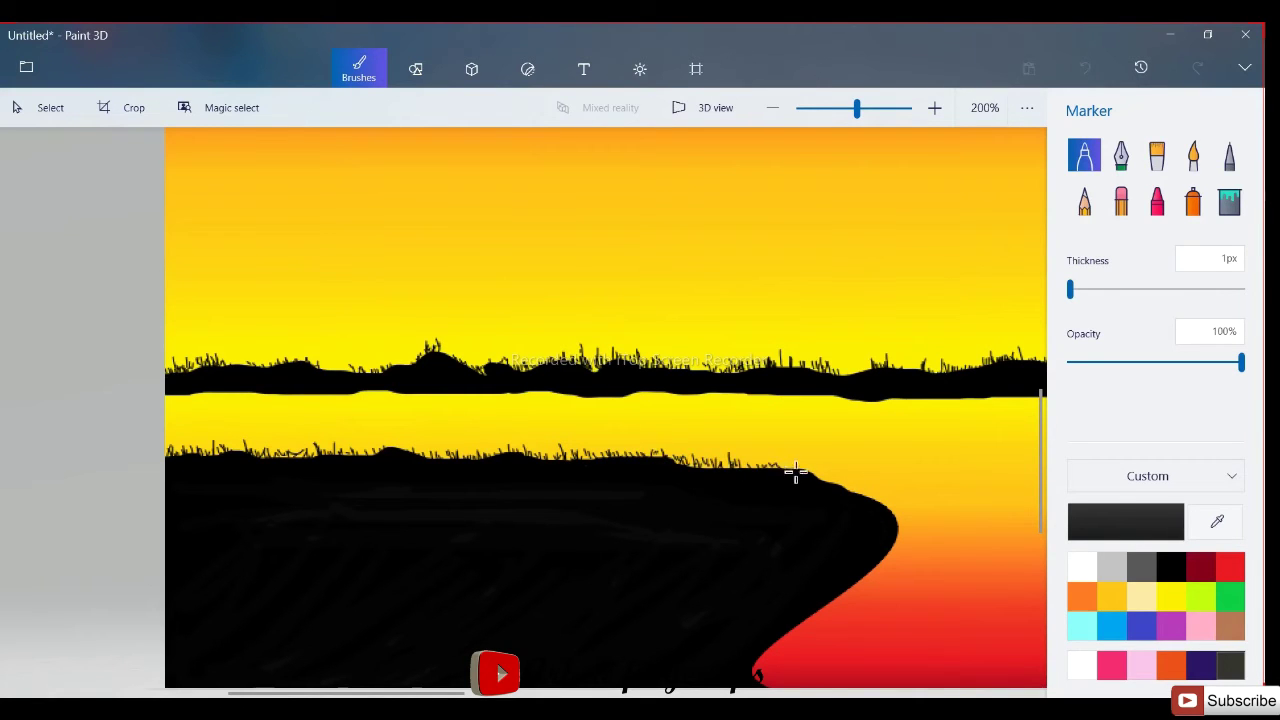
scroll(742, 568, "down", 4)
scroll(549, 423, "up", 3)
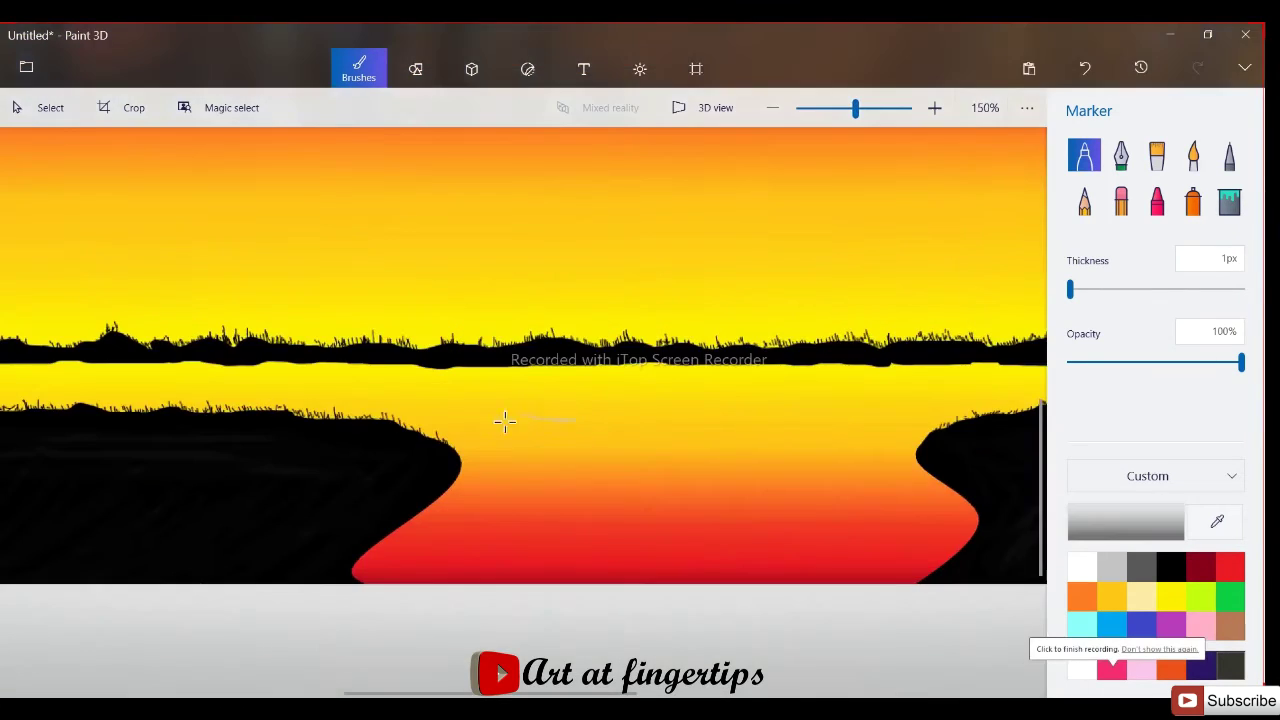
Step: Draw faint horizontal ripples on the yellow upper water with the light grey 1 px Marker at 34% opacity
left_click(1126, 362)
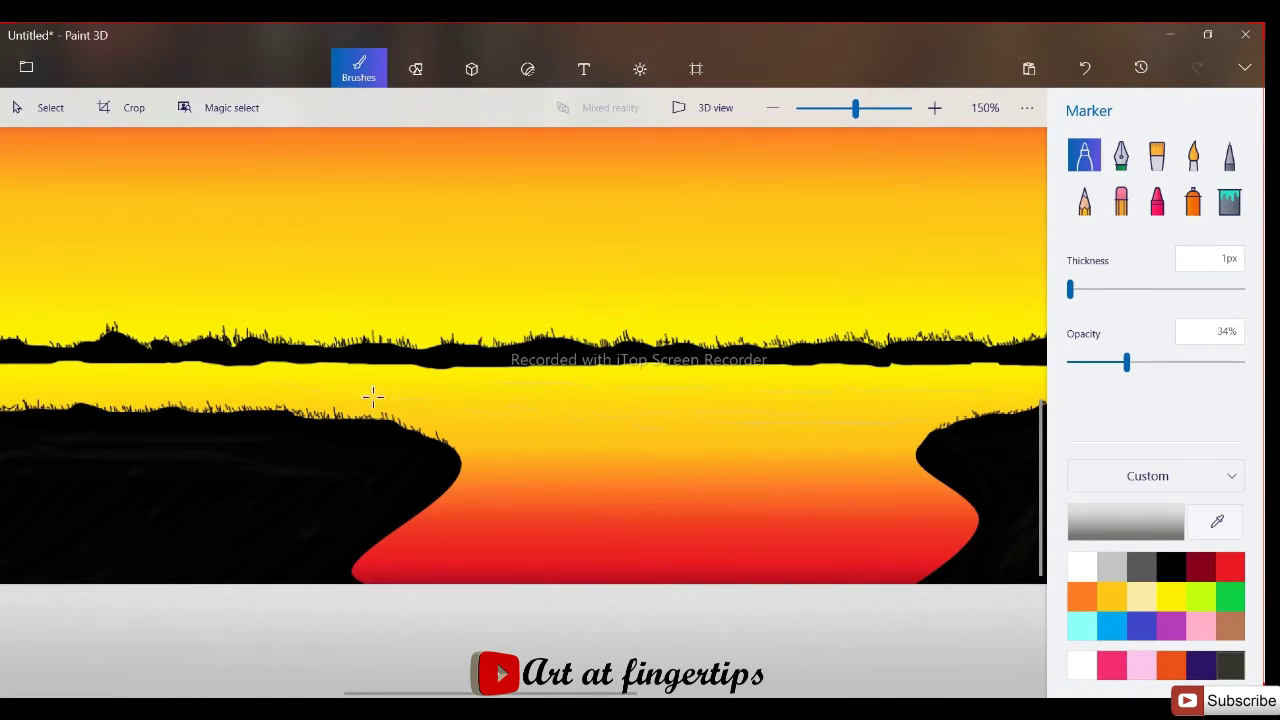
scroll(231, 392, "down", 1)
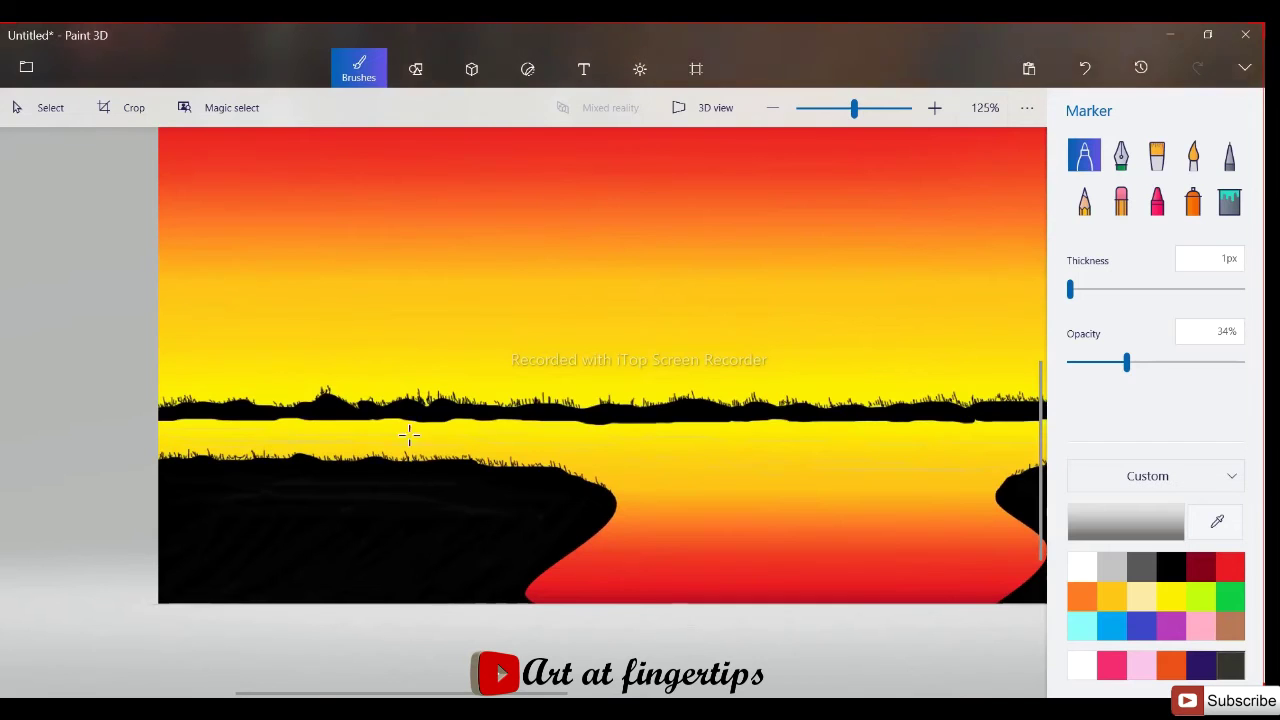
scroll(790, 450, "down", 3)
scroll(380, 505, "up", 2)
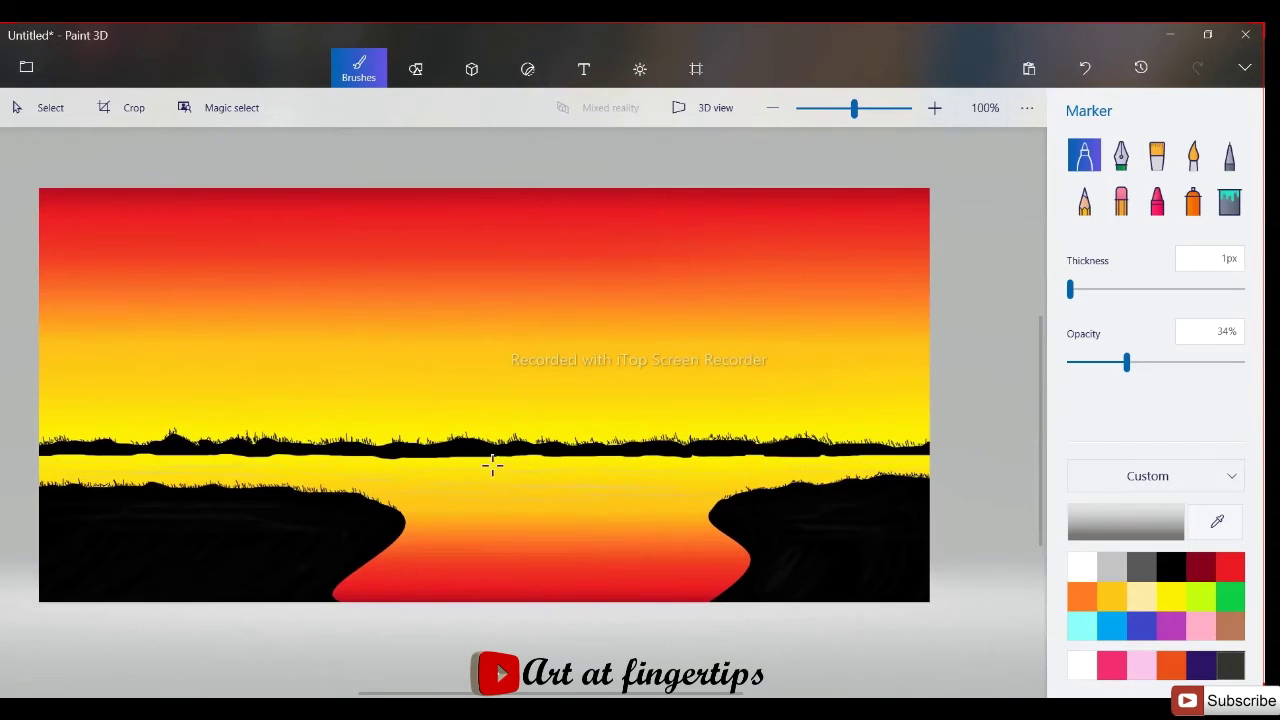
Step: Add thin horizontal ripples over the orange and red water with the 1 px Marker at 28% opacity, alternating yellow and light grey
left_click(1118, 588)
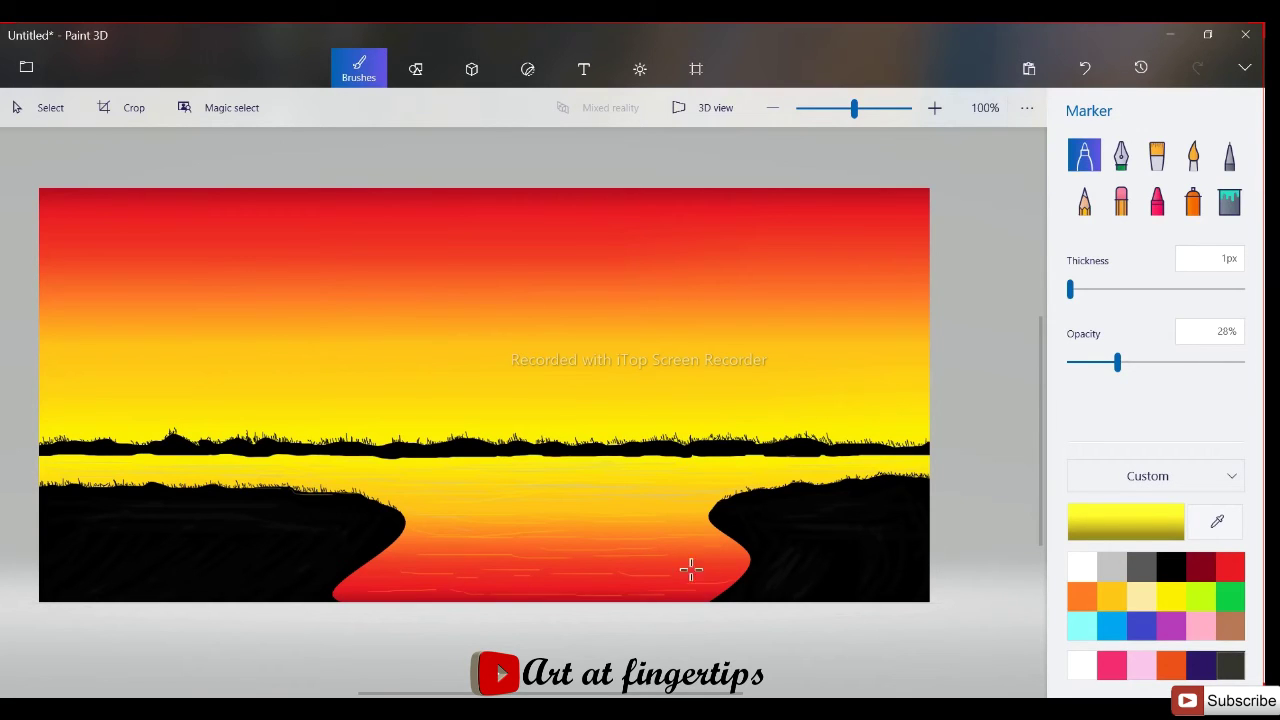
left_click(1081, 566)
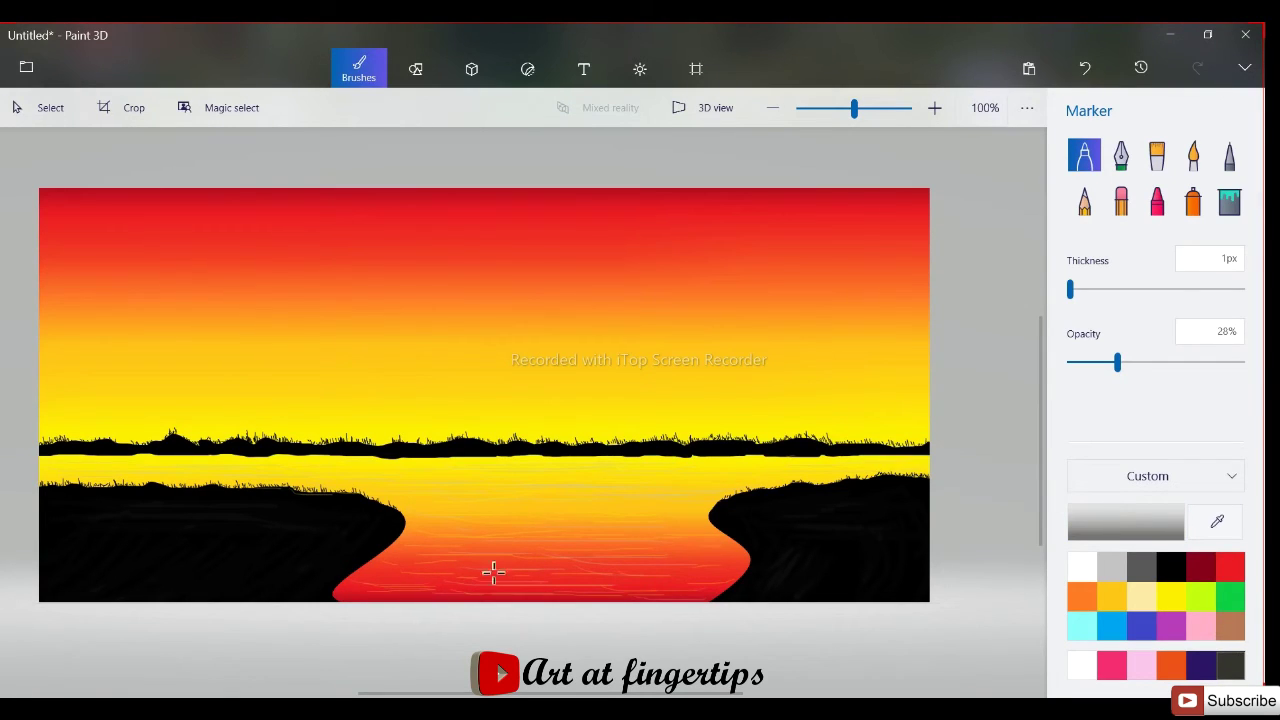
left_click(1176, 594)
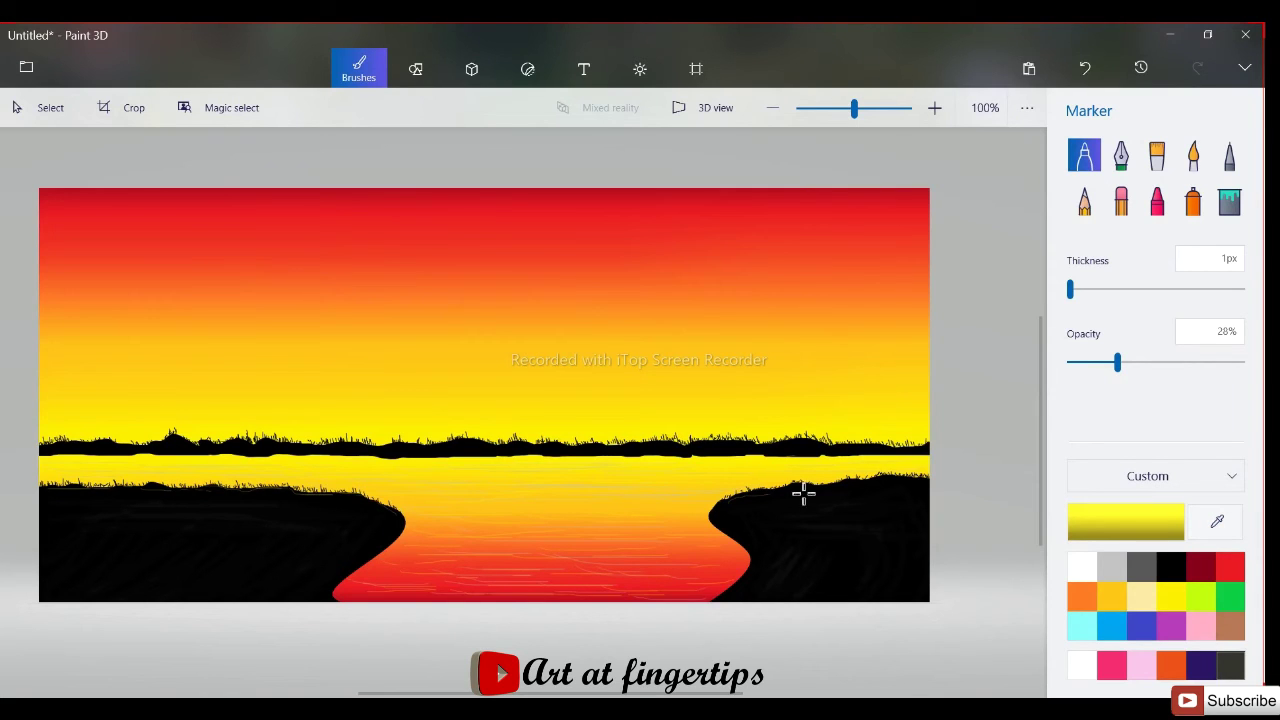
Step: Draw a light circle as the moon in the sky above the middle of the horizon
scroll(708, 525, "down", 2)
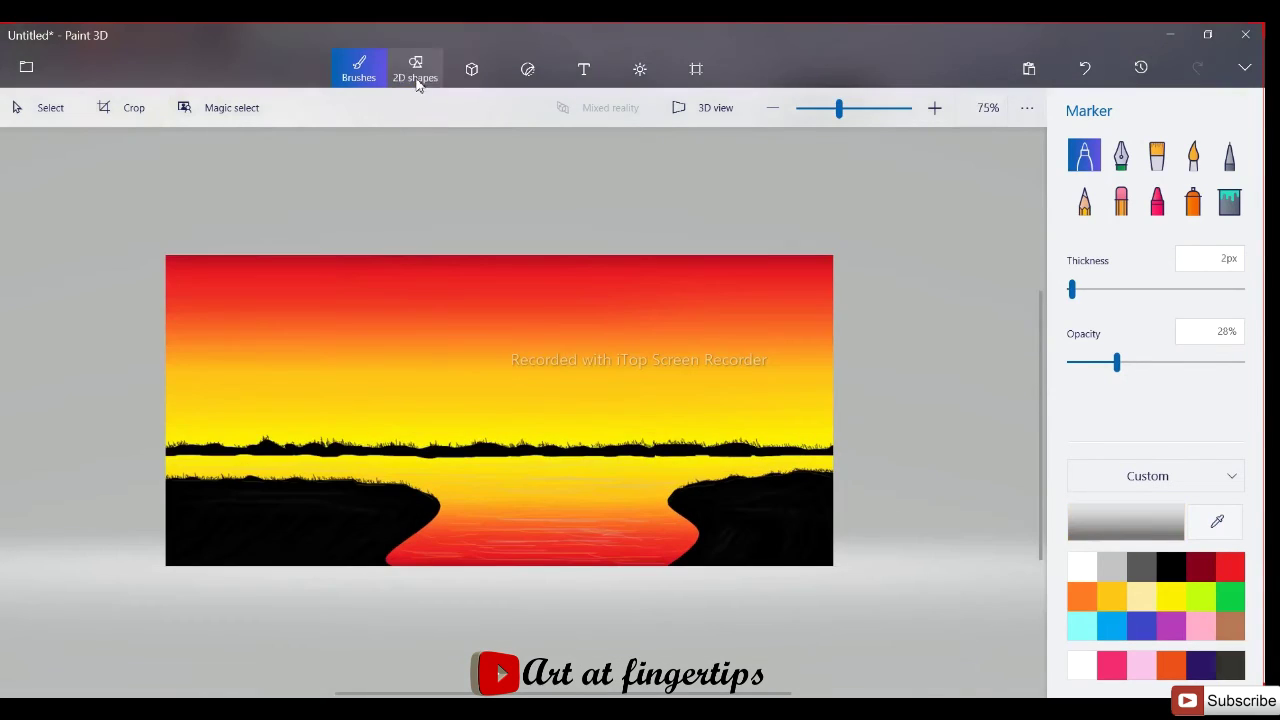
left_click(416, 76)
left_click(1084, 250)
left_click_drag(494, 331, 558, 384)
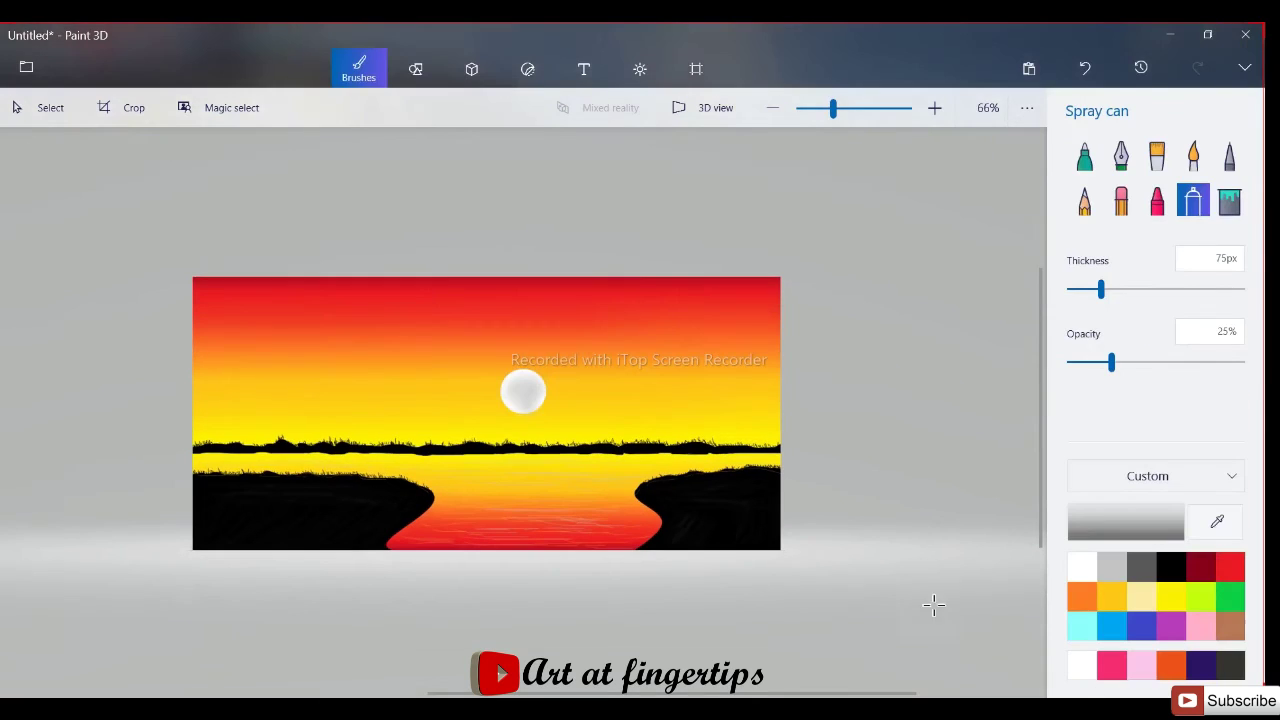
Step: Shade the moon with the Spray can, using white at 25 px thickness and 25% opacity
left_click(1094, 692)
left_click(1082, 566)
left_click_drag(1103, 291, 1072, 294)
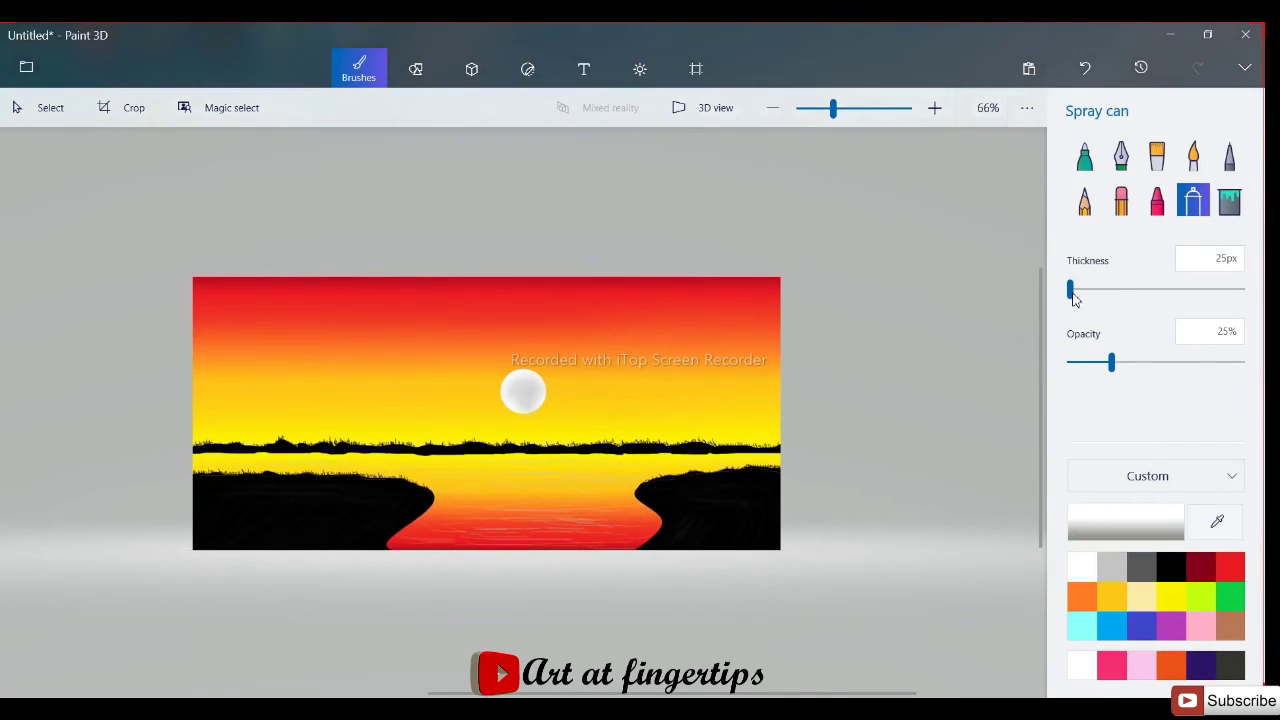
Step: Scribble the moon's reflection down the water below it with the Marker at 2 px thickness and 100% opacity
left_click(1084, 155)
left_click_drag(1146, 361, 1243, 362)
scroll(508, 499, "up", 3)
left_click_drag(512, 419, 561, 419)
mouse_move(555, 409)
left_mouse_down()
mouse_move(545, 458)
mouse_move(542, 423)
mouse_move(521, 447)
mouse_move(561, 467)
mouse_move(468, 534)
mouse_move(553, 574)
mouse_move(548, 605)
mouse_move(570, 614)
mouse_move(517, 543)
left_mouse_up()
Step: Build up the moon's reflection down to the canvas's lower edge with light grey 2 px Marker strokes at 72% opacity
left_click(1192, 362)
left_click(1120, 558)
left_click_drag(596, 410, 486, 410)
key("ctrl+z")
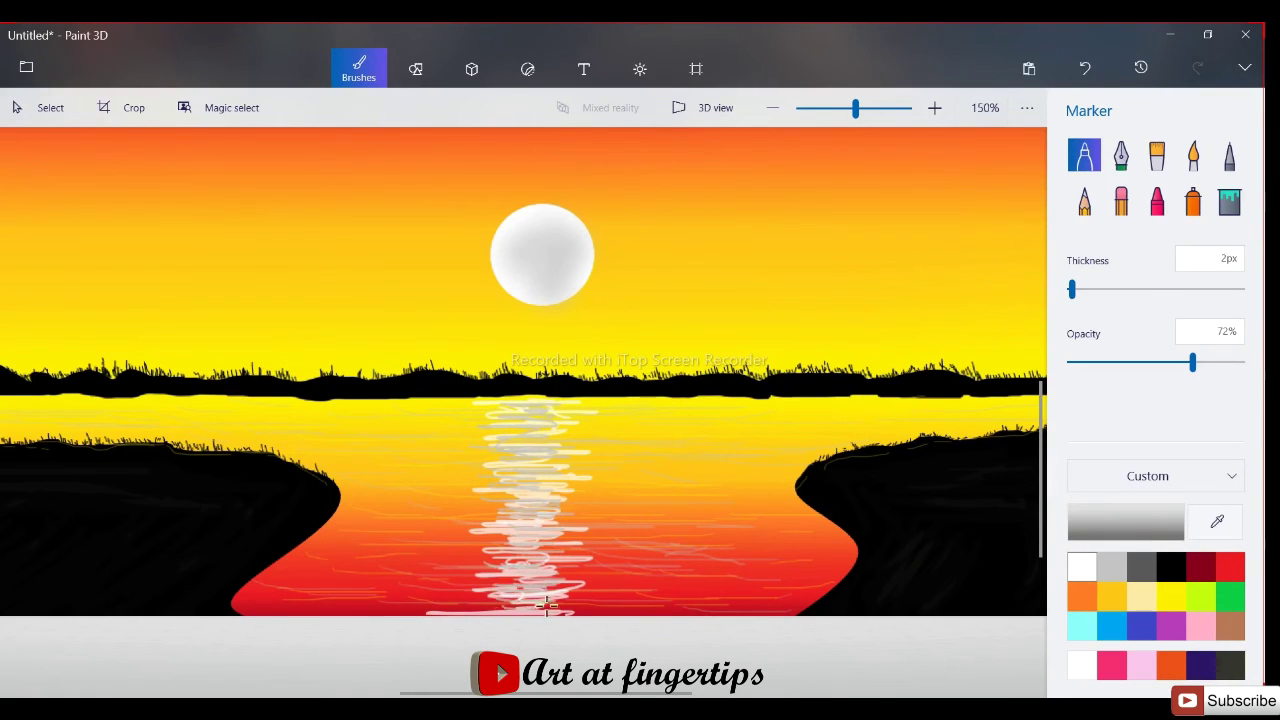
left_click_drag(513, 608, 545, 605)
Step: Fill out the moon's reflection and its edges with more short horizontal 2 px Marker strokes at 72% opacity
scroll(514, 569, "down", 3)
scroll(514, 557, "up", 5)
left_click_drag(420, 484, 476, 484)
mouse_move(410, 538)
left_mouse_down()
mouse_move(490, 538)
mouse_move(434, 513)
left_mouse_up()
left_click_drag(414, 401, 506, 401)
mouse_move(406, 311)
left_mouse_down()
mouse_move(500, 311)
mouse_move(448, 279)
left_mouse_up()
left_click_drag(480, 187, 568, 187)
left_click_drag(434, 197, 474, 203)
scroll(474, 203, "down", 3)
scroll(463, 170, "up", 5)
left_click_drag(404, 400, 554, 400)
left_click_drag(486, 483, 618, 485)
scroll(620, 480, "down", 6)
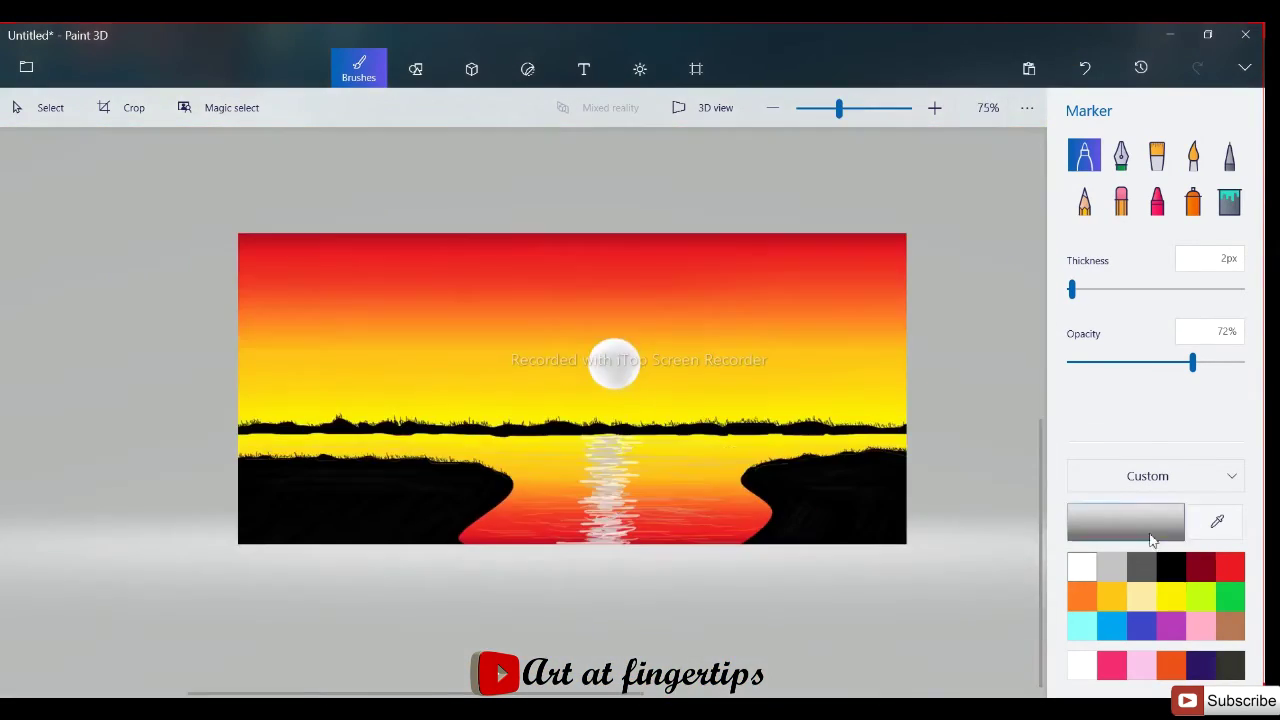
Step: Scatter seven small white five-point star shapes across the sky
left_click(415, 68)
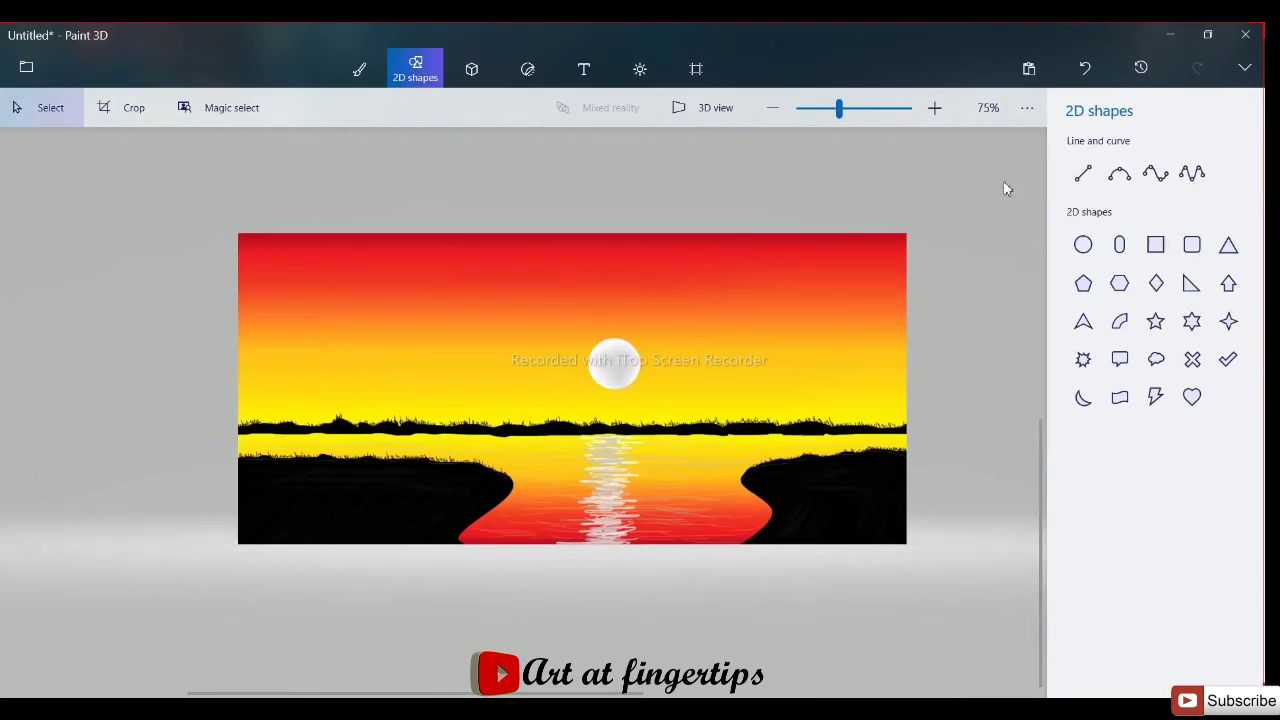
left_click(1155, 321)
left_click(837, 268)
left_click(268, 277)
left_click(373, 322)
left_click(491, 282)
left_click(791, 330)
left_click(637, 296)
left_click(533, 346)
Step: Place fainter star reflections across the water, lowering the sticker opacity to 50%
left_click(539, 443)
mouse_move(1186, 406)
left_mouse_down()
mouse_move(1174, 406)
mouse_move(1191, 406)
left_mouse_up()
left_click_drag(545, 451, 532, 500)
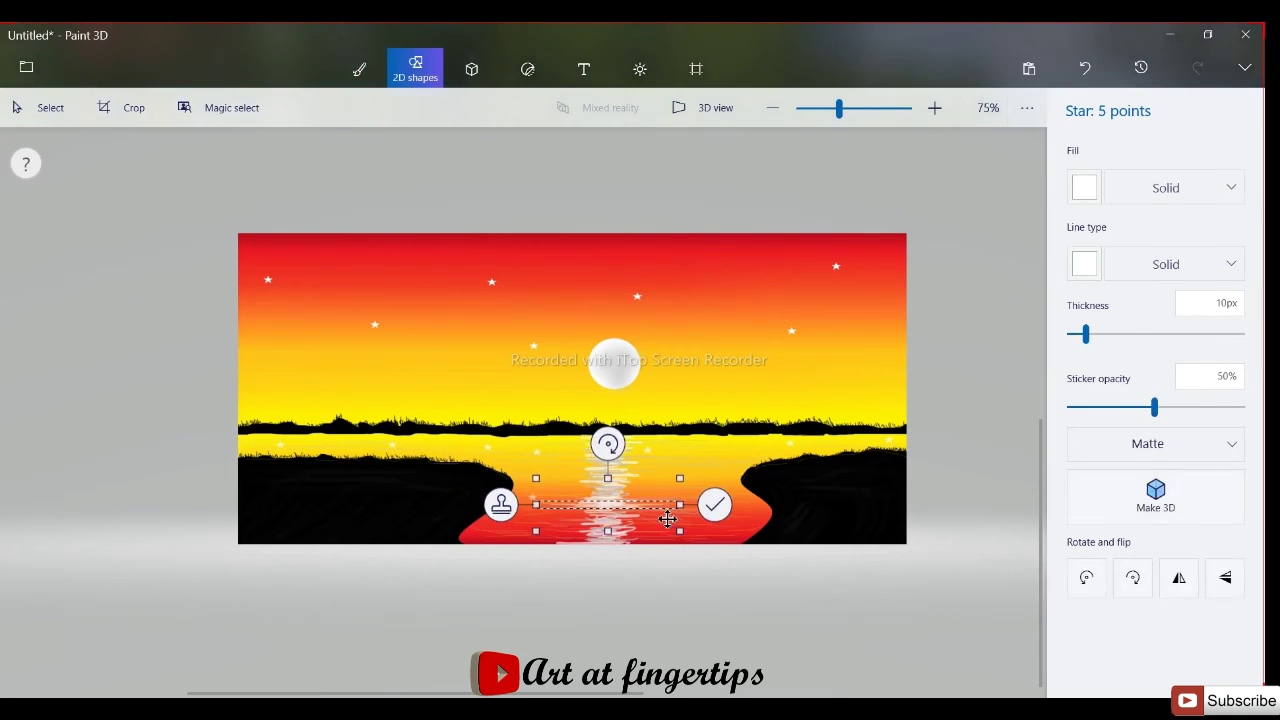
left_click(636, 462)
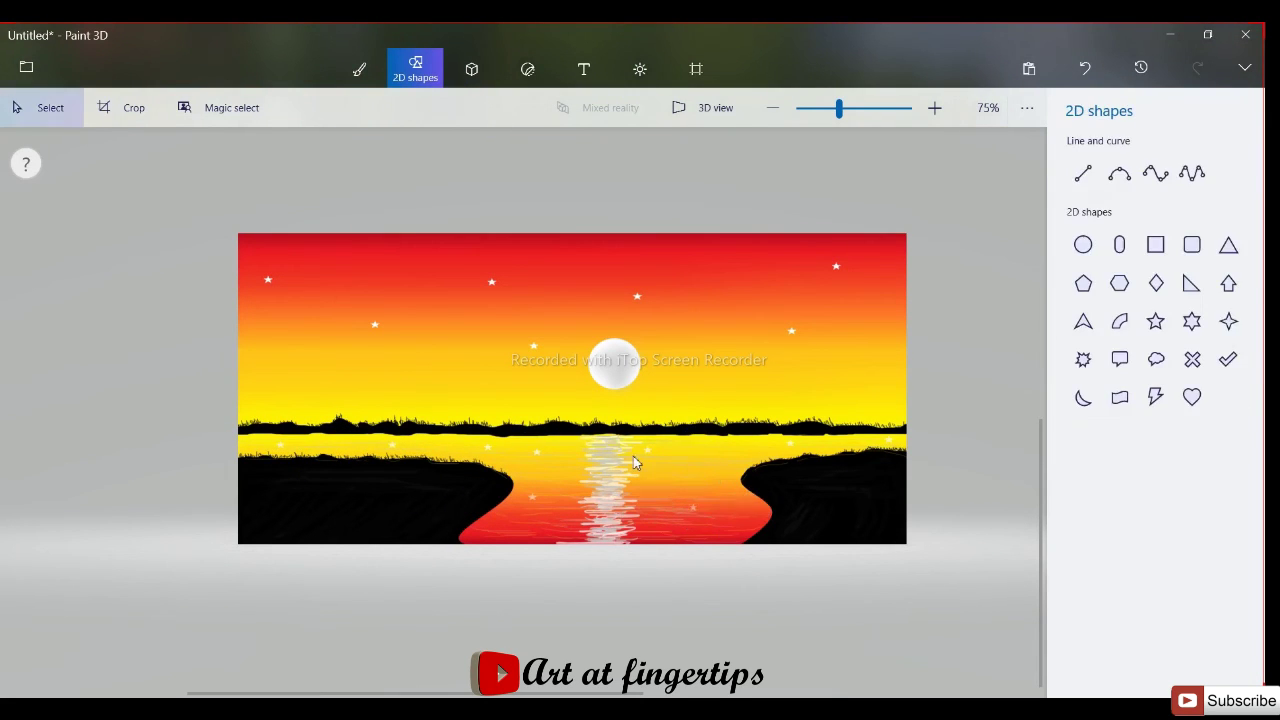
Step: Dot tiny white stars over the sky with the 4 px Marker at 72% opacity, and their reflections on the water at 47%
left_click(359, 68)
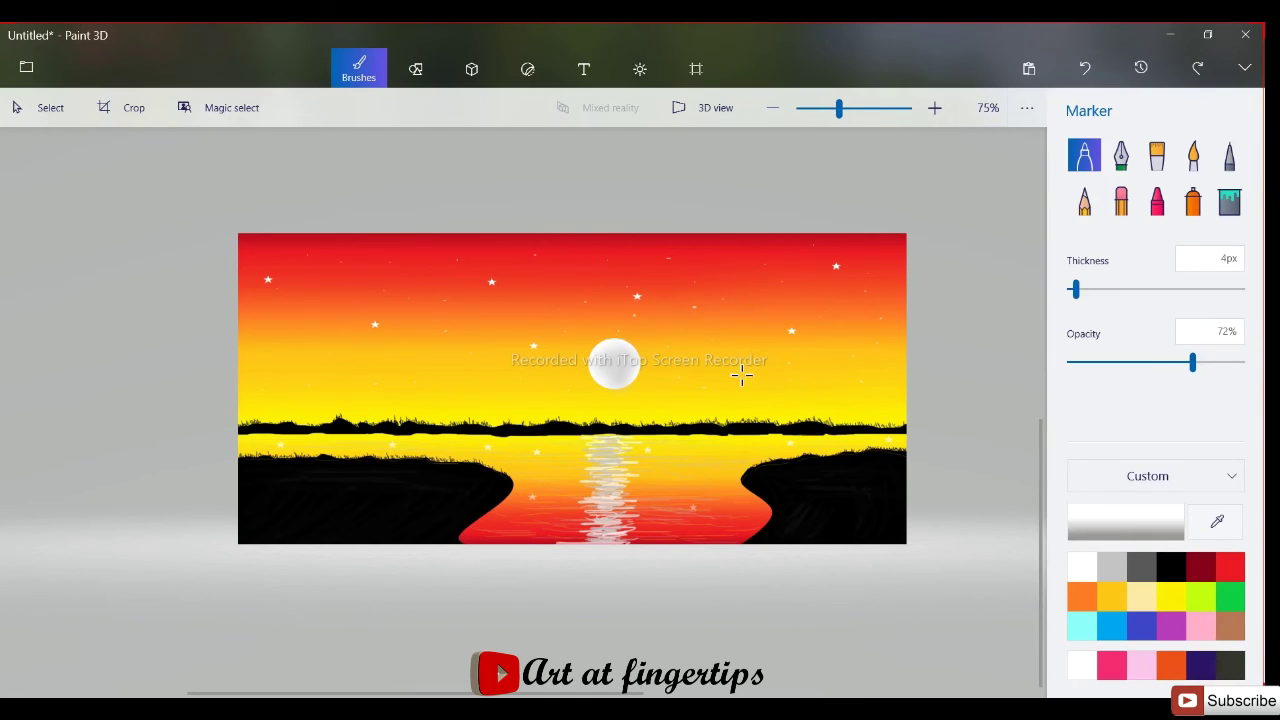
left_click(854, 309)
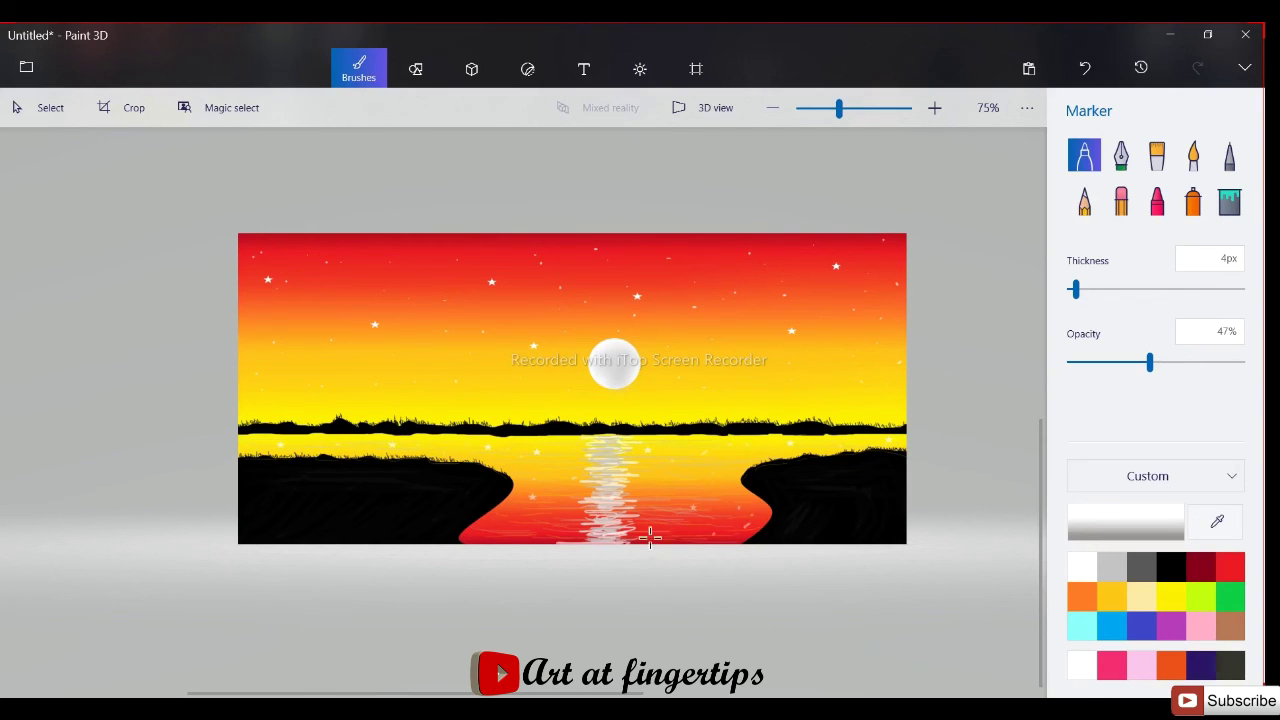
Step: Add the artist's signature as white 2D text in Segoe Script size 16 on the lower part of the left shore
left_click(584, 69)
left_click(1133, 283)
left_click(1070, 266)
left_click(245, 518)
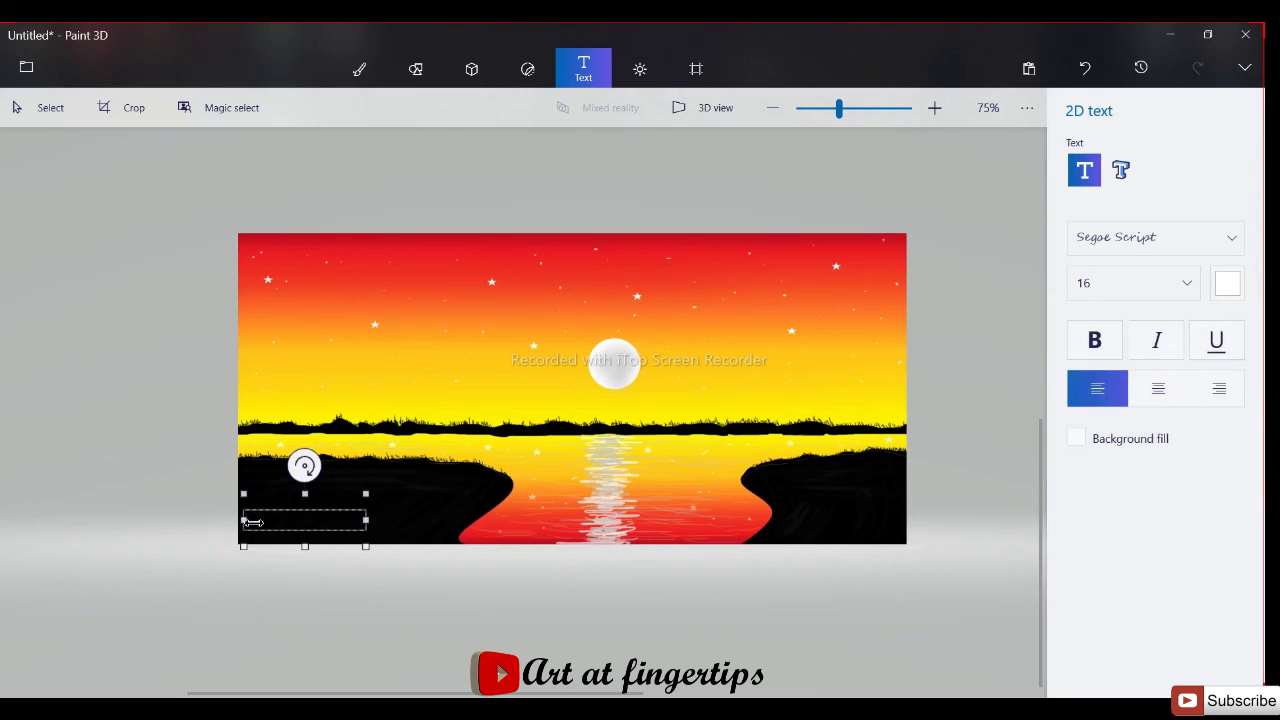
type("Akhil art")
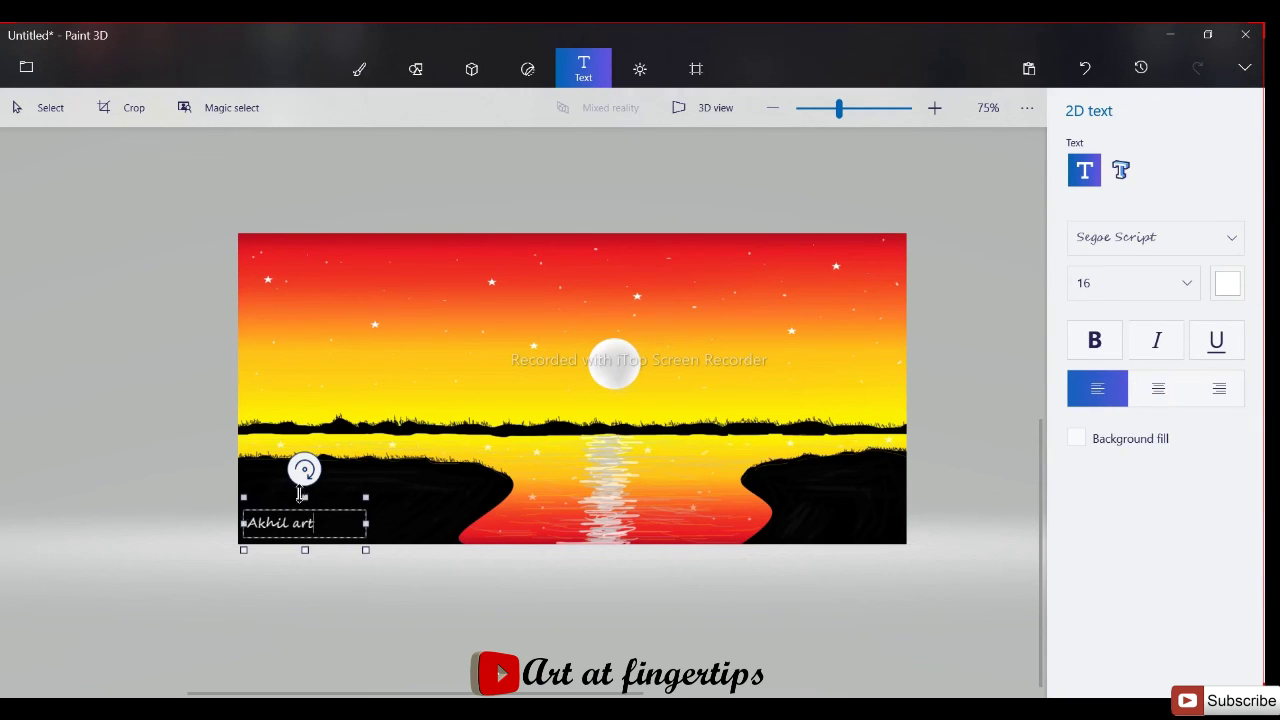